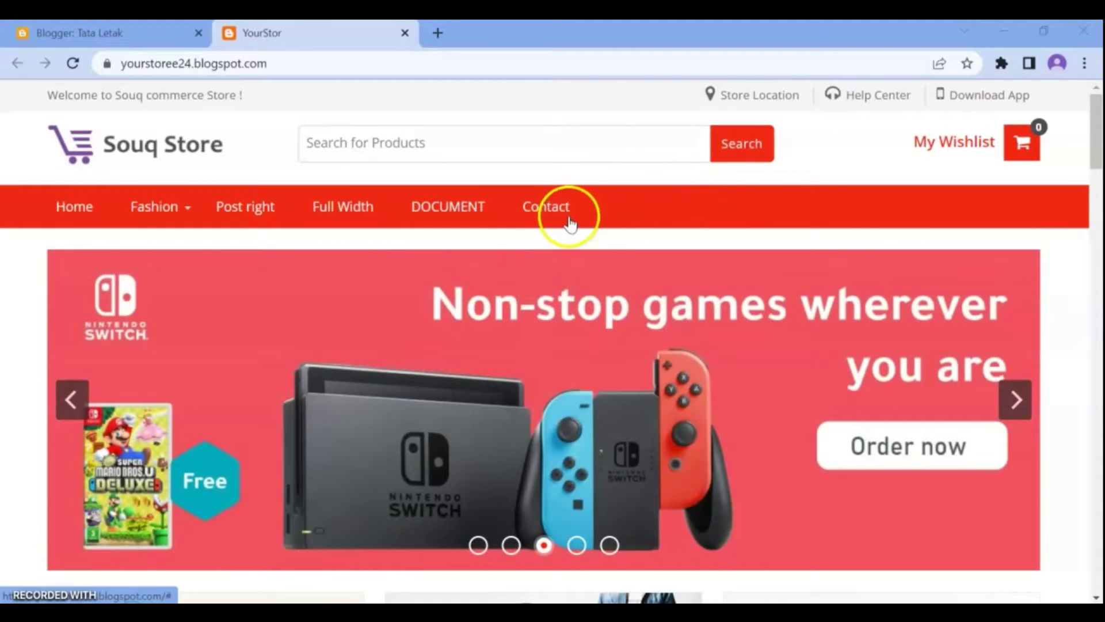
# From the Blogger tab, go to Theme and open the customizer for the modified Souq Store theme
pyautogui.moveTo(1019, 145)
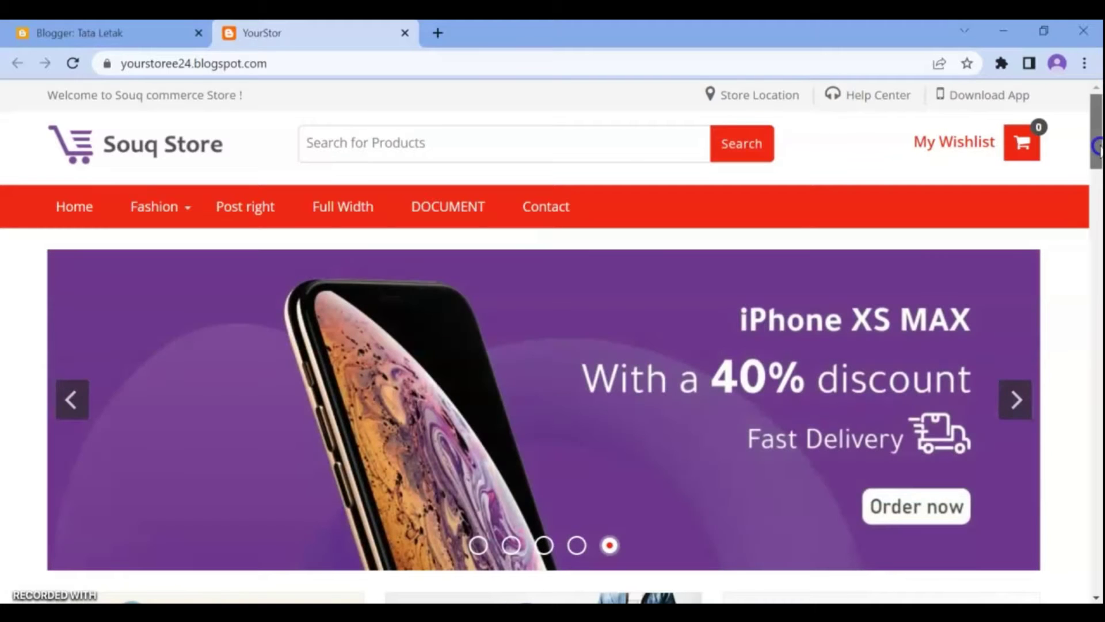
pyautogui.moveTo(1098, 149); pyautogui.dragTo(1098, 175)
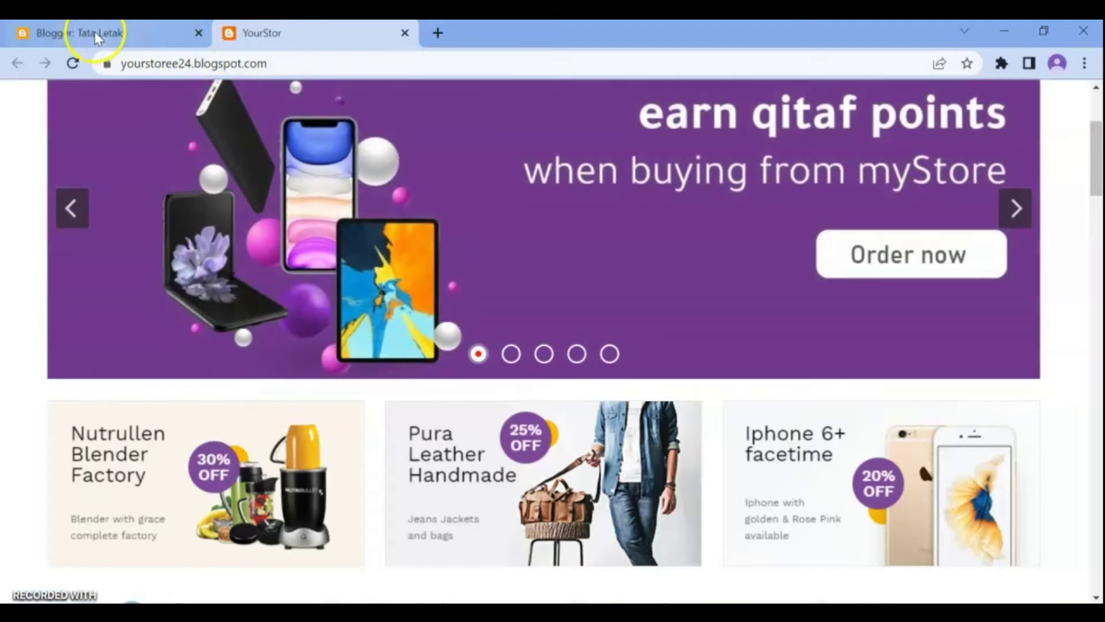
pyautogui.click(95, 33)
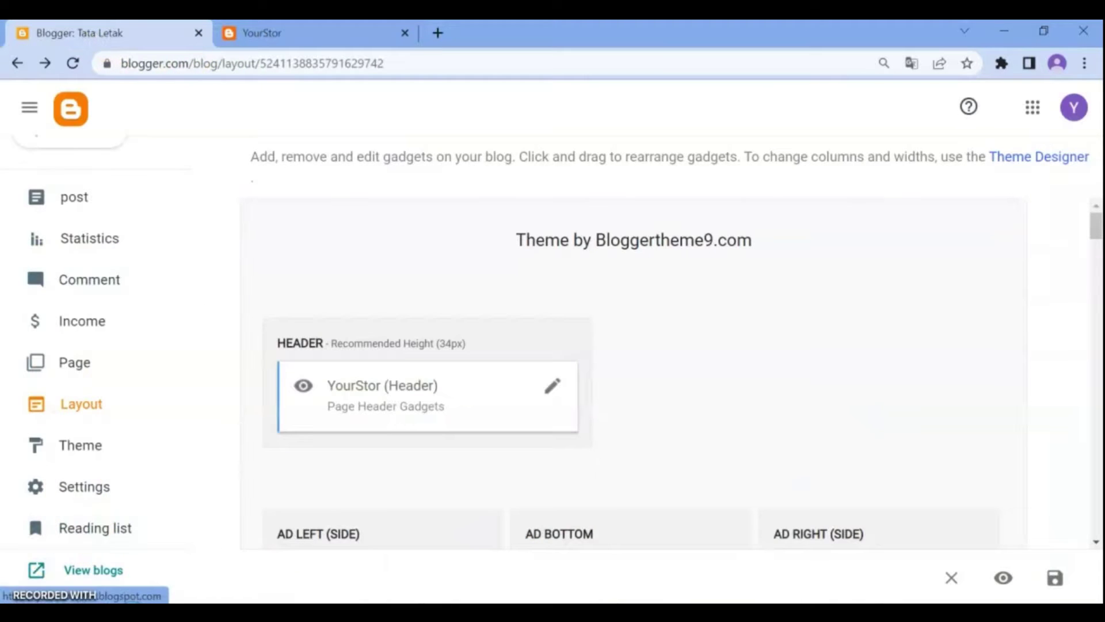
pyautogui.click(80, 446)
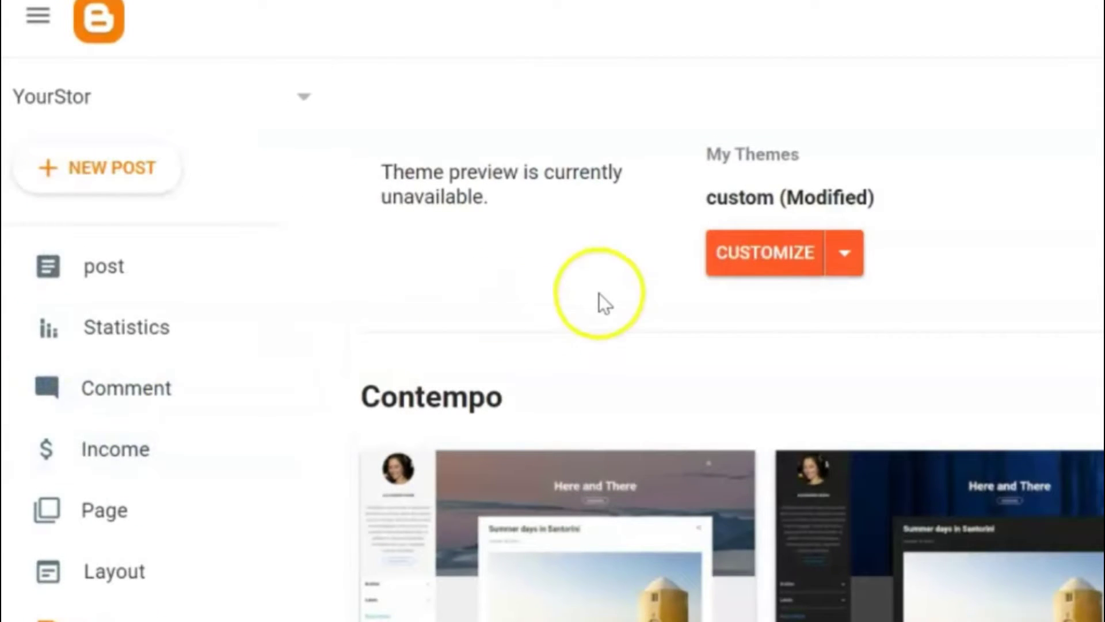
pyautogui.click(774, 256)
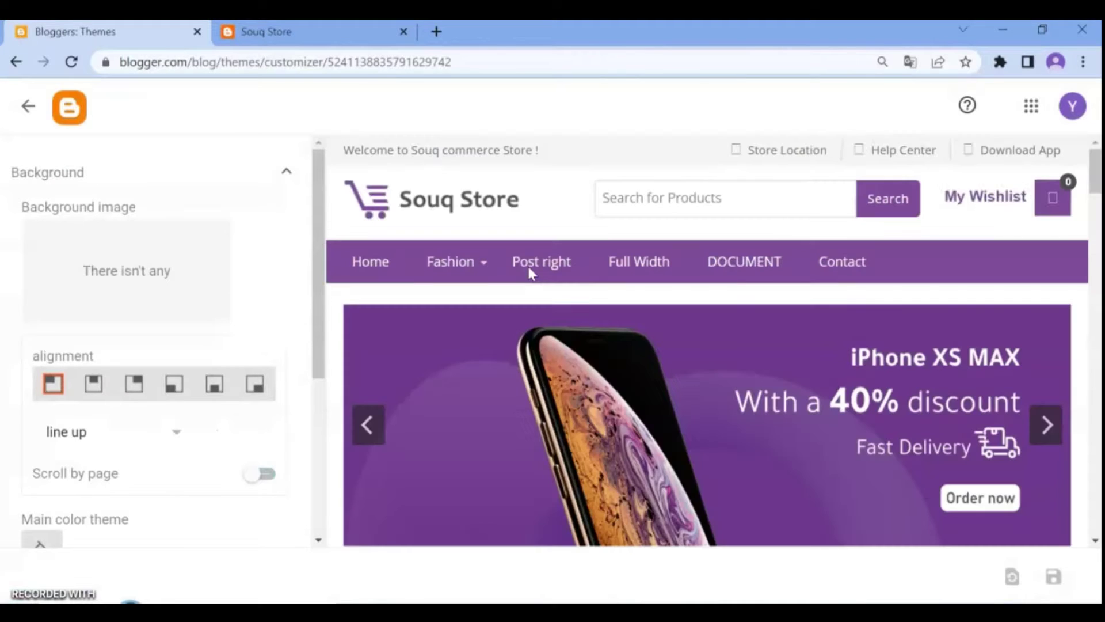
# Try the background image and Scroll by page options, leaving the background unchanged
pyautogui.click(188, 317)
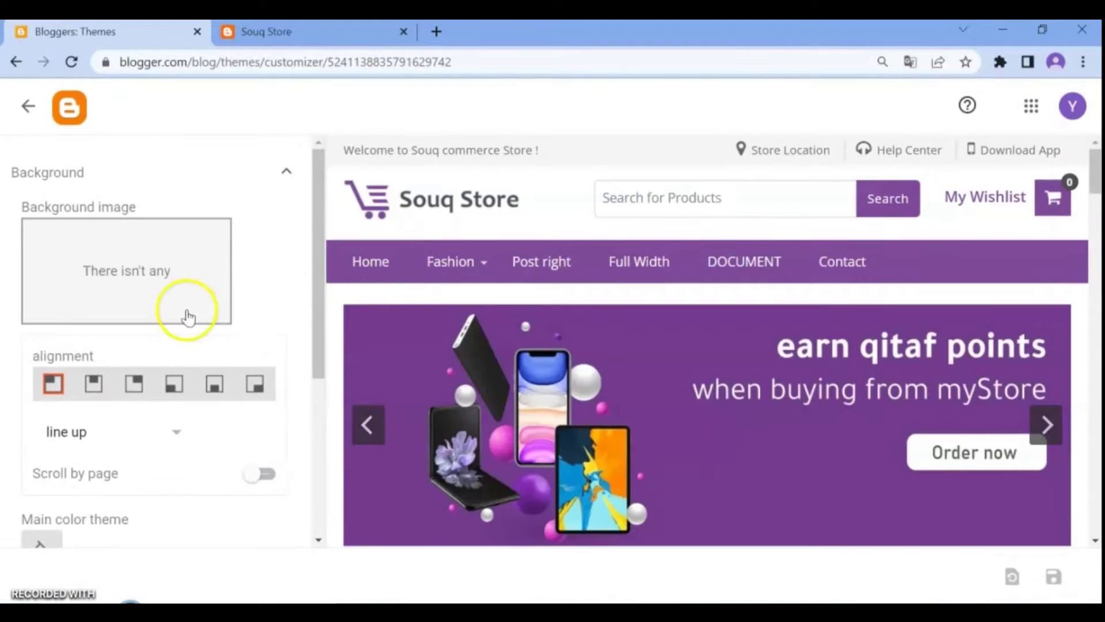
pyautogui.click(100, 266)
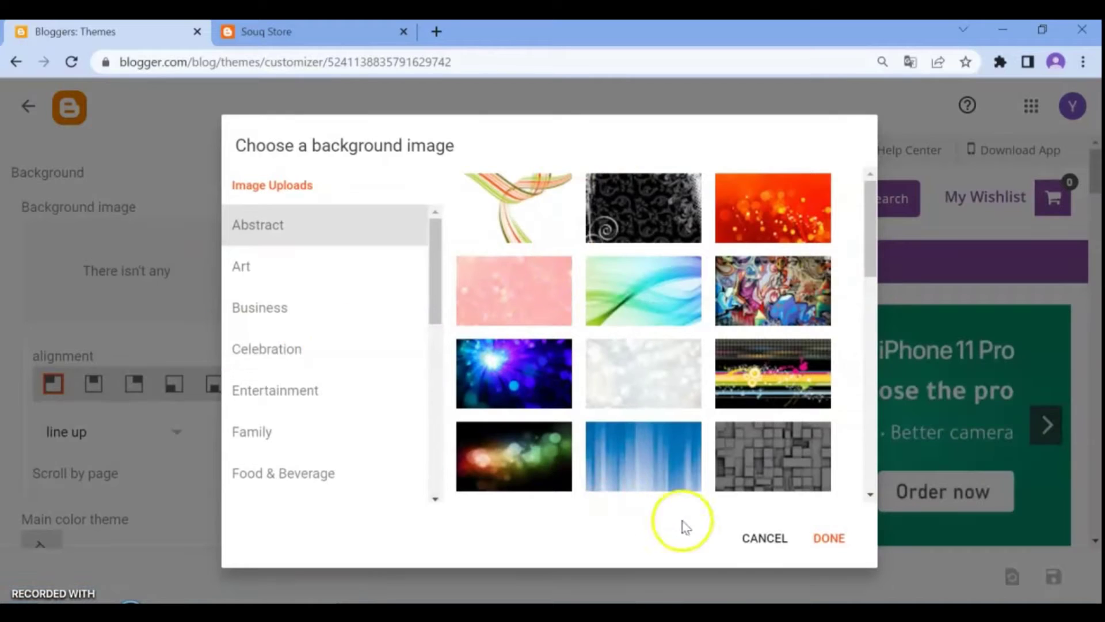
pyautogui.click(750, 536)
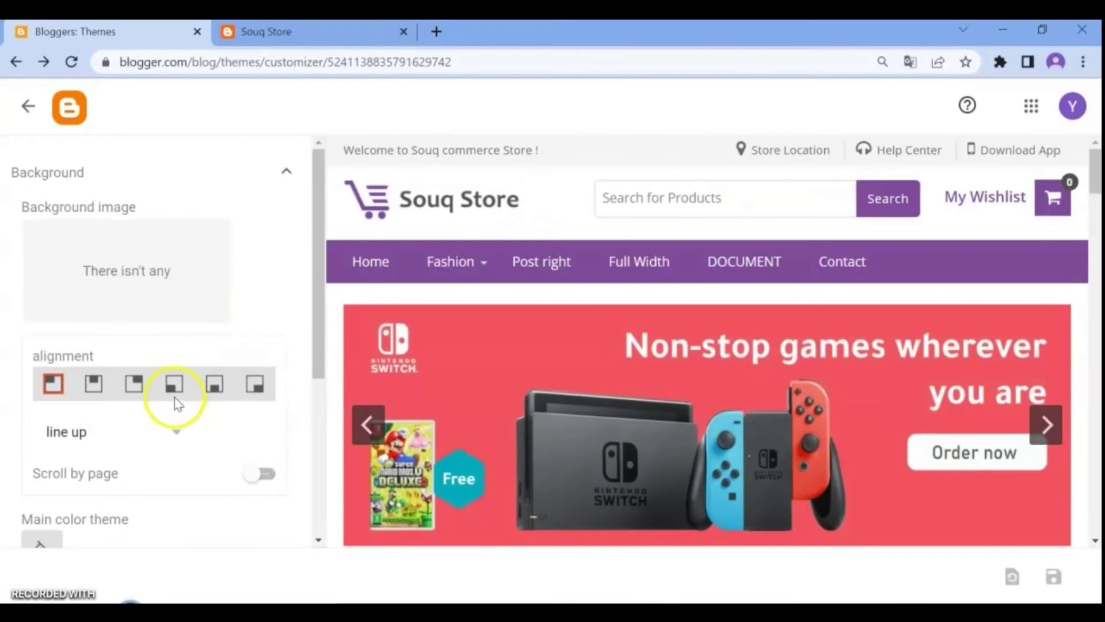
pyautogui.click(267, 476)
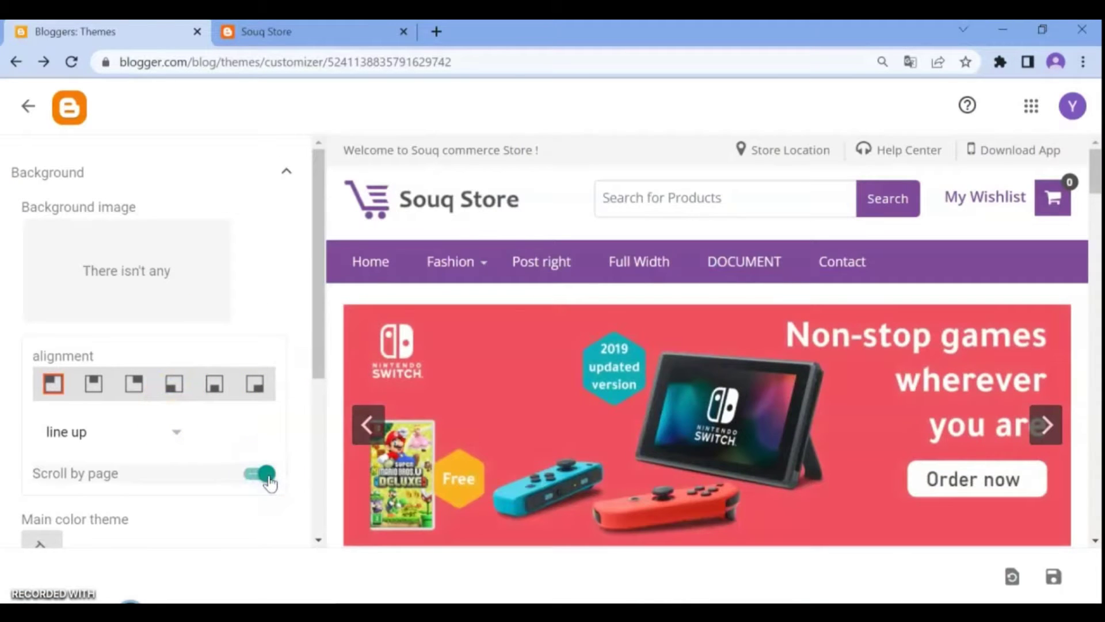
pyautogui.click(251, 477)
pyautogui.moveTo(314, 322); pyautogui.dragTo(337, 391)
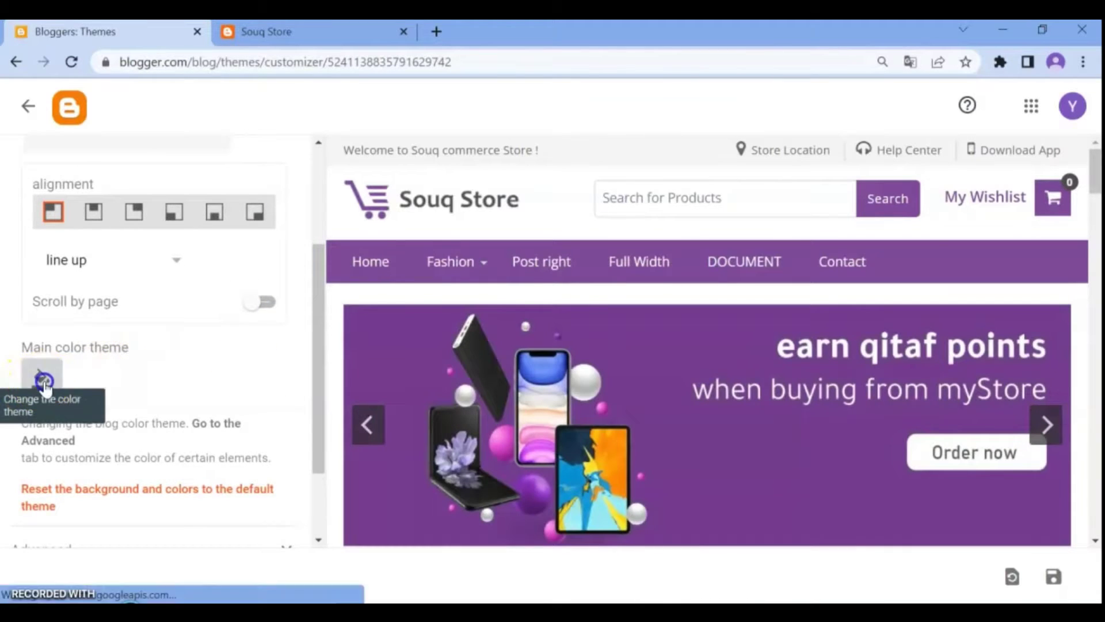
# Set the Main color theme to red after briefly trying green
pyautogui.click(41, 378)
pyautogui.click(557, 278)
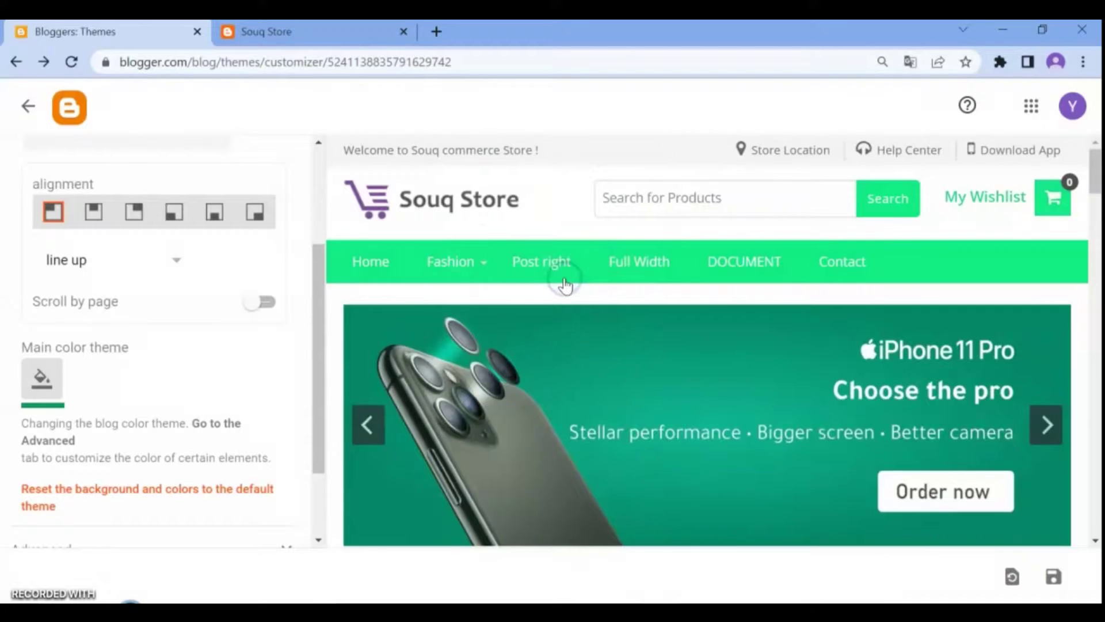
pyautogui.click(65, 380)
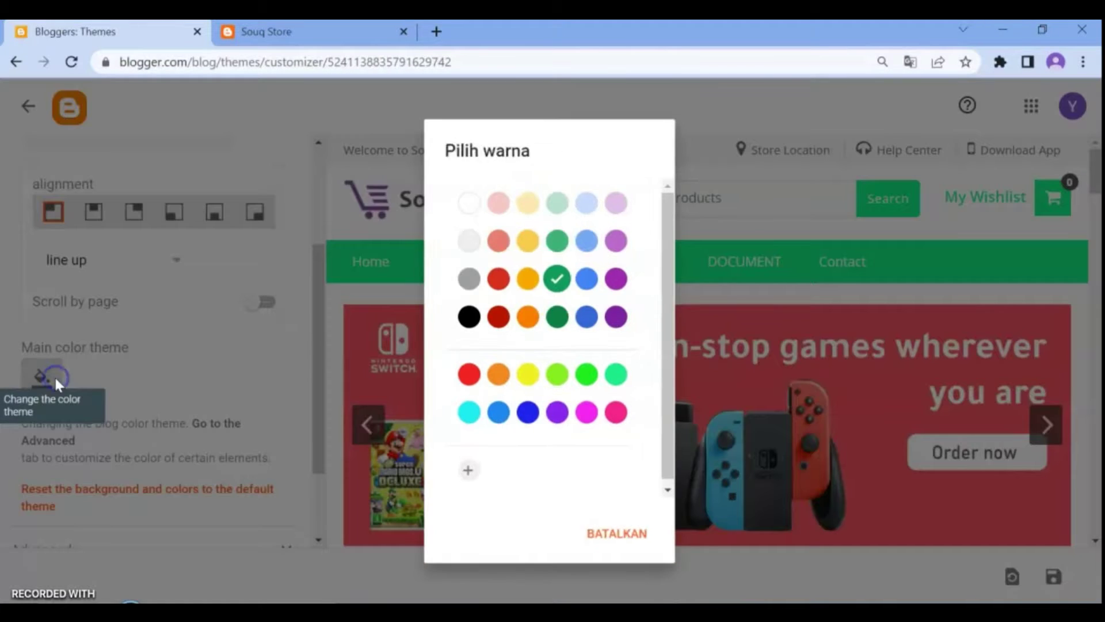
pyautogui.click(470, 374)
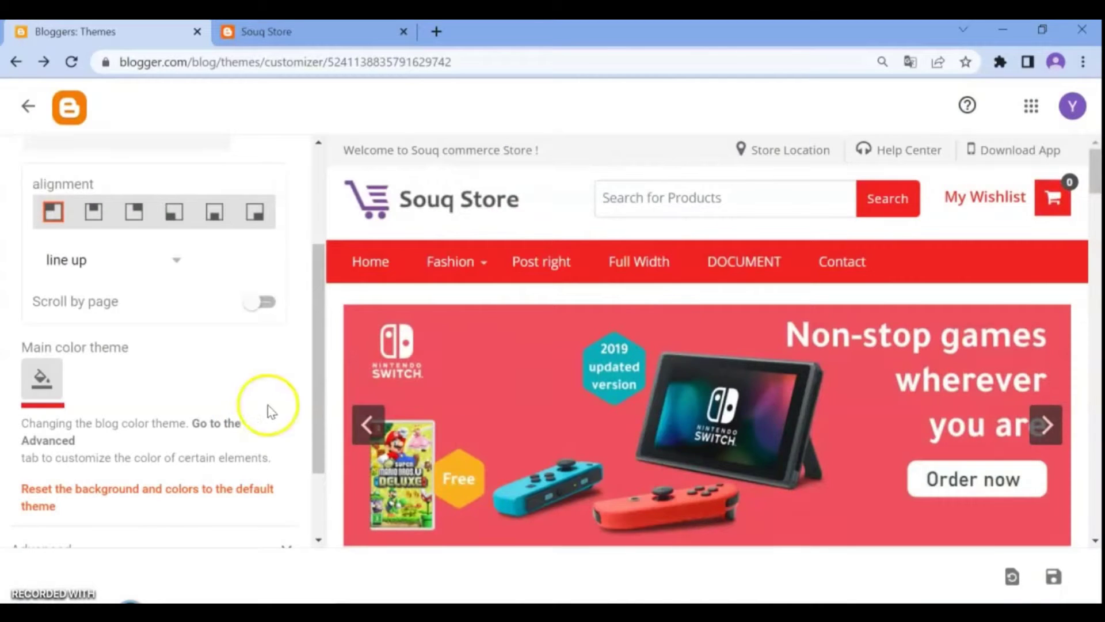
pyautogui.moveTo(323, 410); pyautogui.dragTo(318, 464)
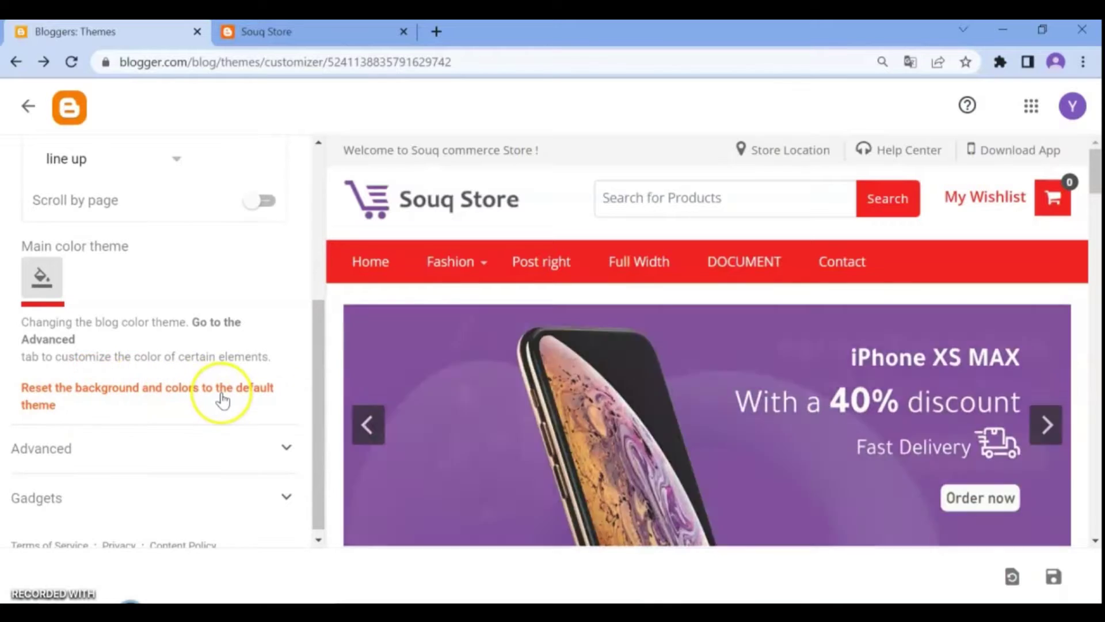
# Under Advanced theme colours, set Dark Color to purple, non-transparent
pyautogui.click(286, 444)
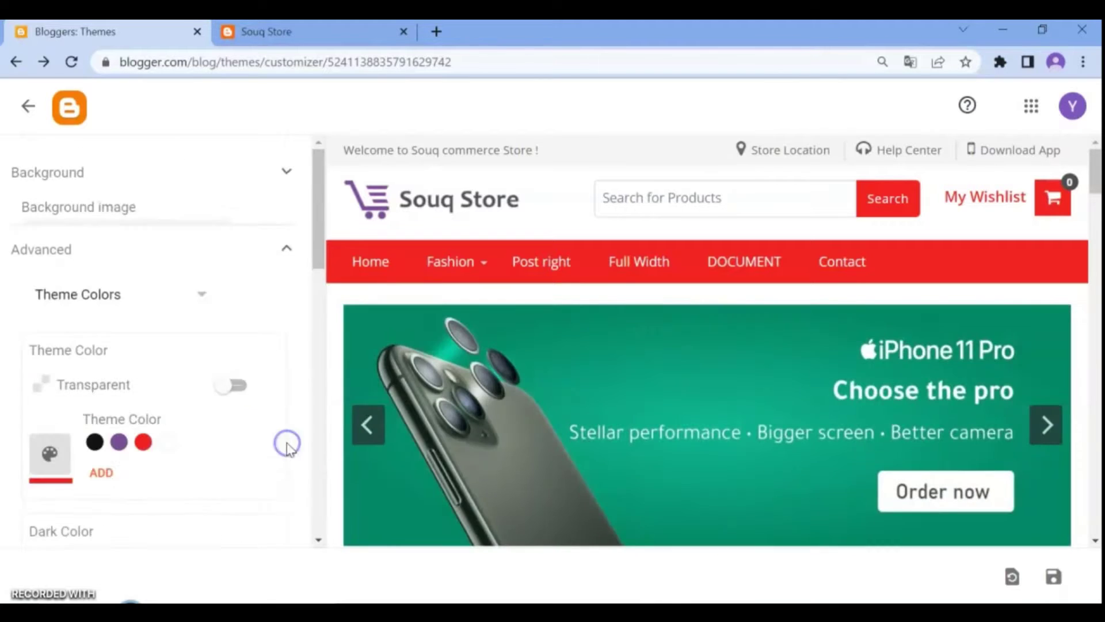
pyautogui.moveTo(323, 257); pyautogui.dragTo(331, 291)
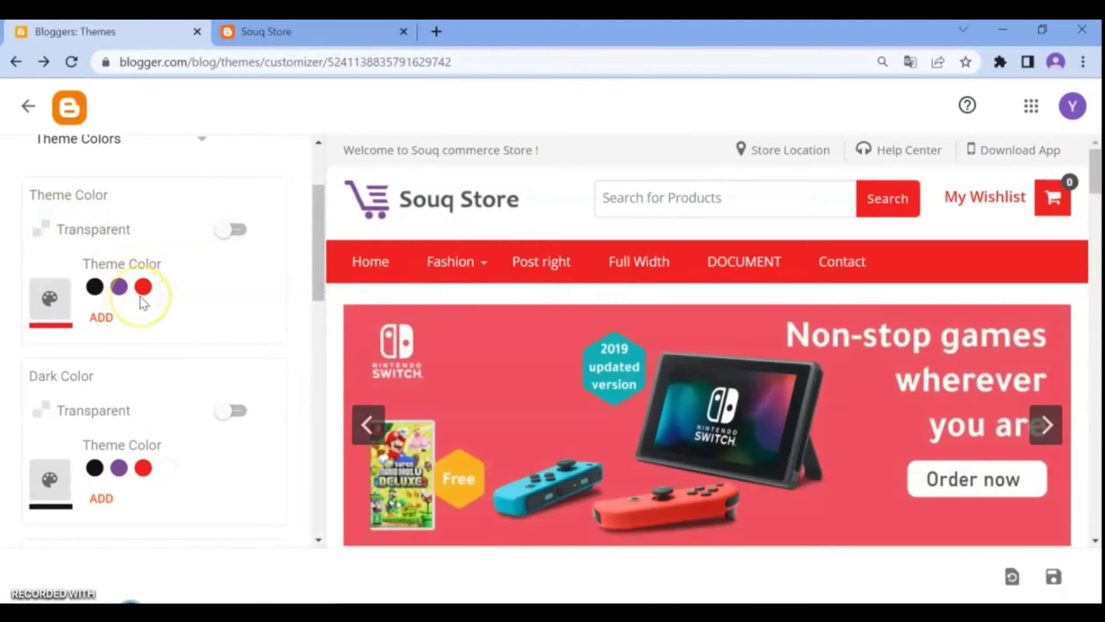
pyautogui.click(243, 421)
pyautogui.click(227, 408)
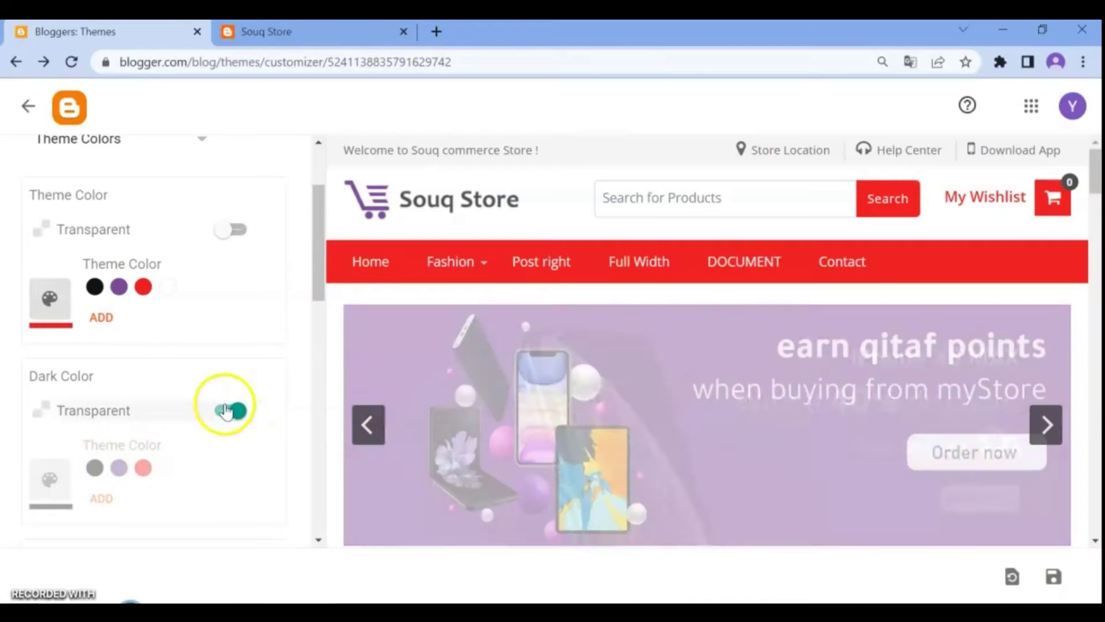
pyautogui.click(97, 469)
pyautogui.click(119, 468)
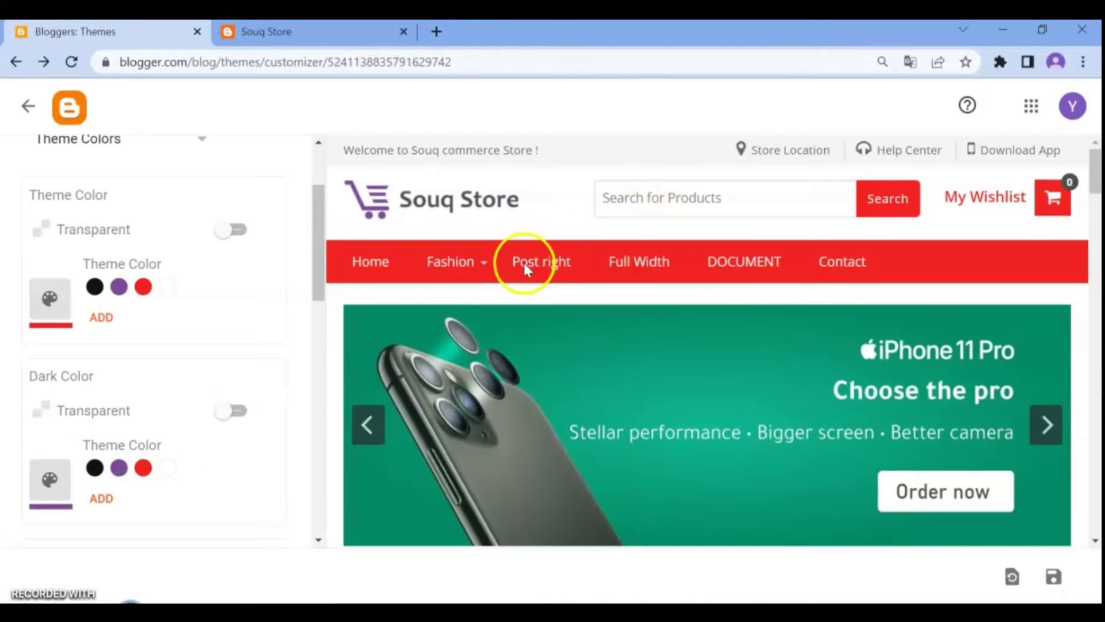
pyautogui.click(237, 412)
pyautogui.click(227, 412)
# Set the Background Menu colour to red, non-transparent
pyautogui.moveTo(318, 251); pyautogui.dragTo(342, 330)
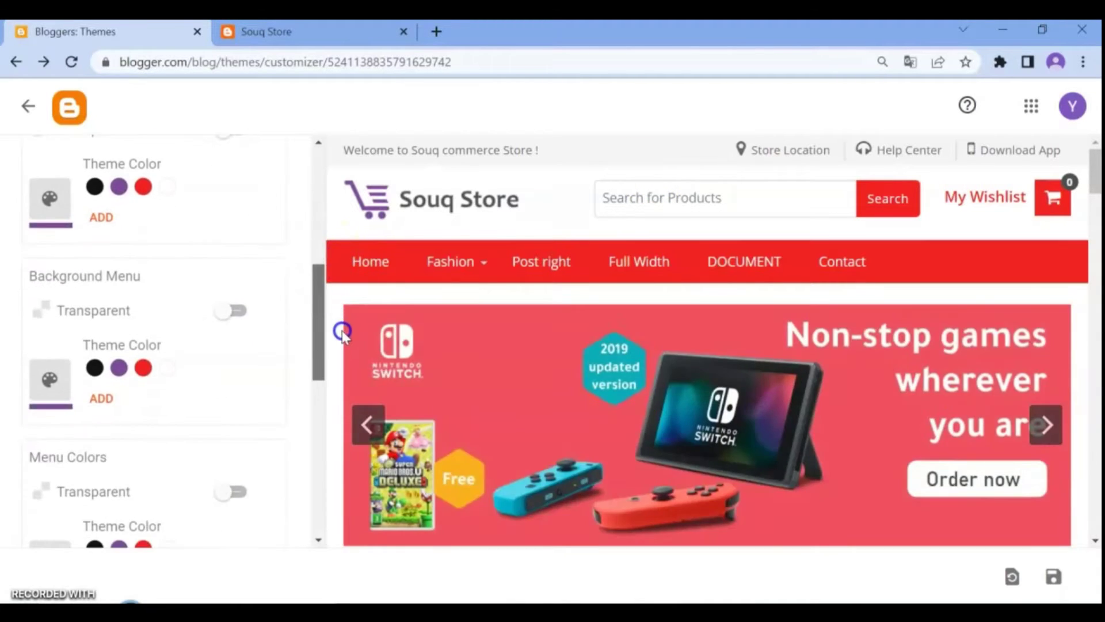
pyautogui.click(139, 372)
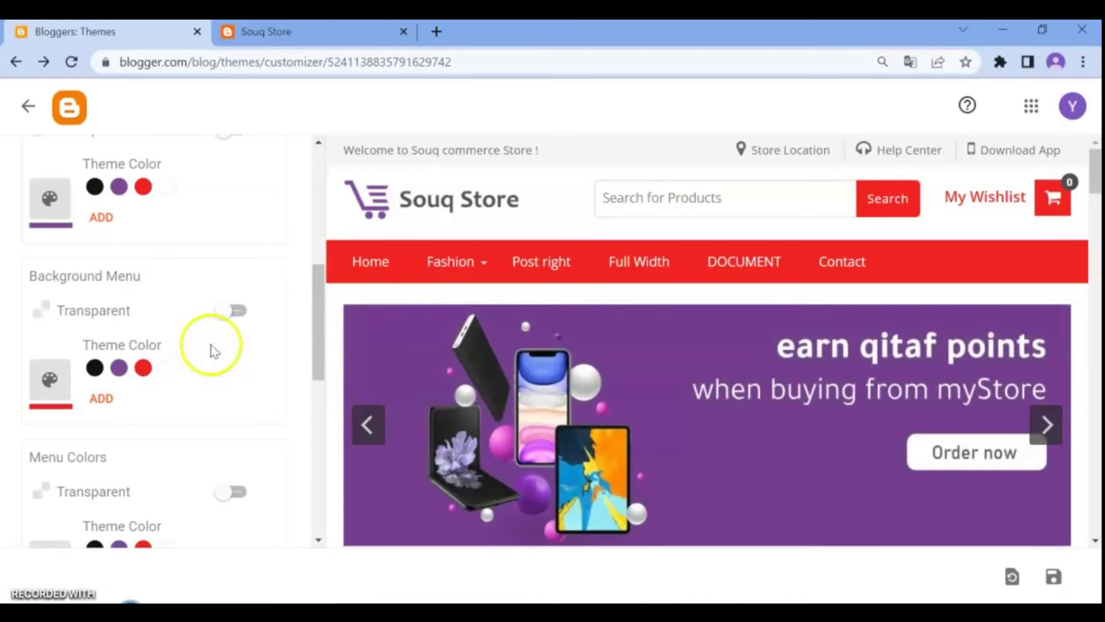
pyautogui.click(235, 309)
pyautogui.click(227, 309)
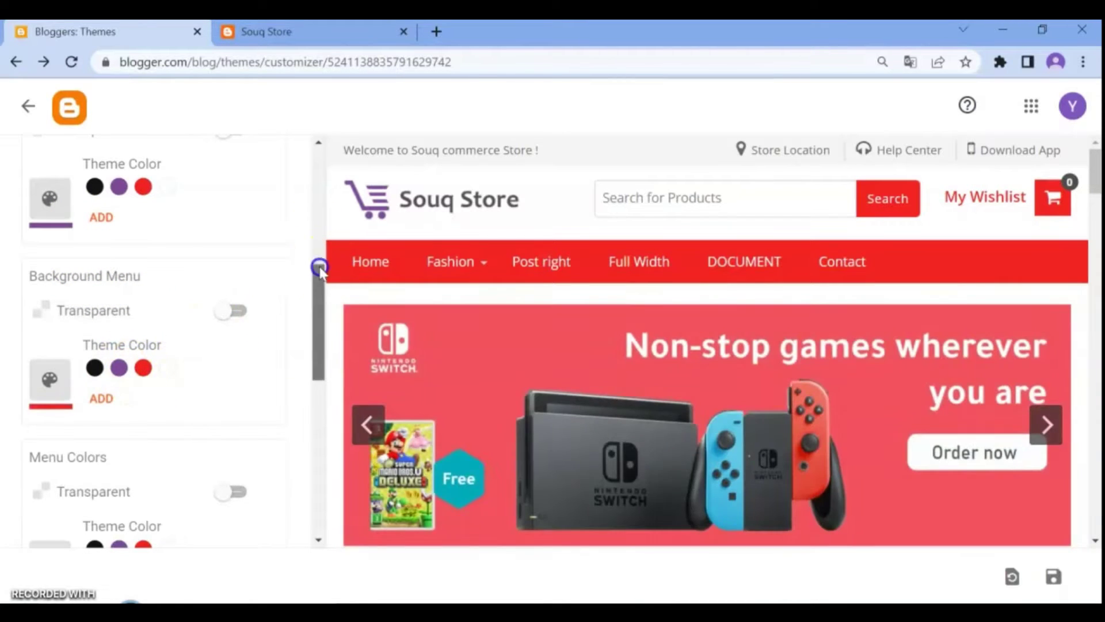
# Save the colour changes to the blog theme
pyautogui.moveTo(321, 272); pyautogui.dragTo(321, 350)
pyautogui.moveTo(314, 436); pyautogui.dragTo(333, 570)
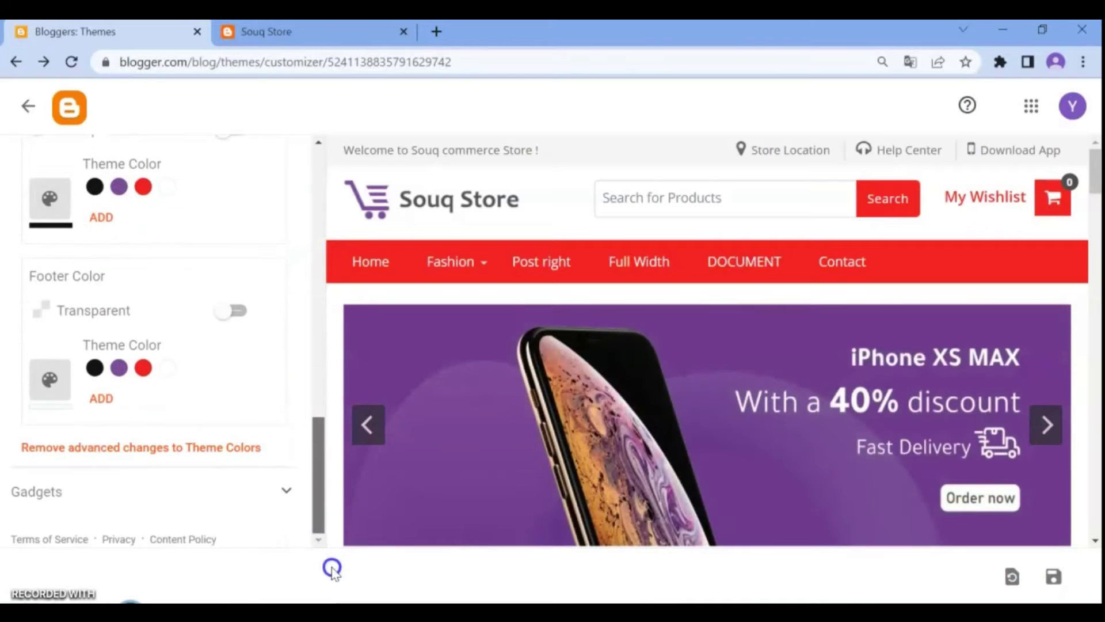
pyautogui.click(1053, 576)
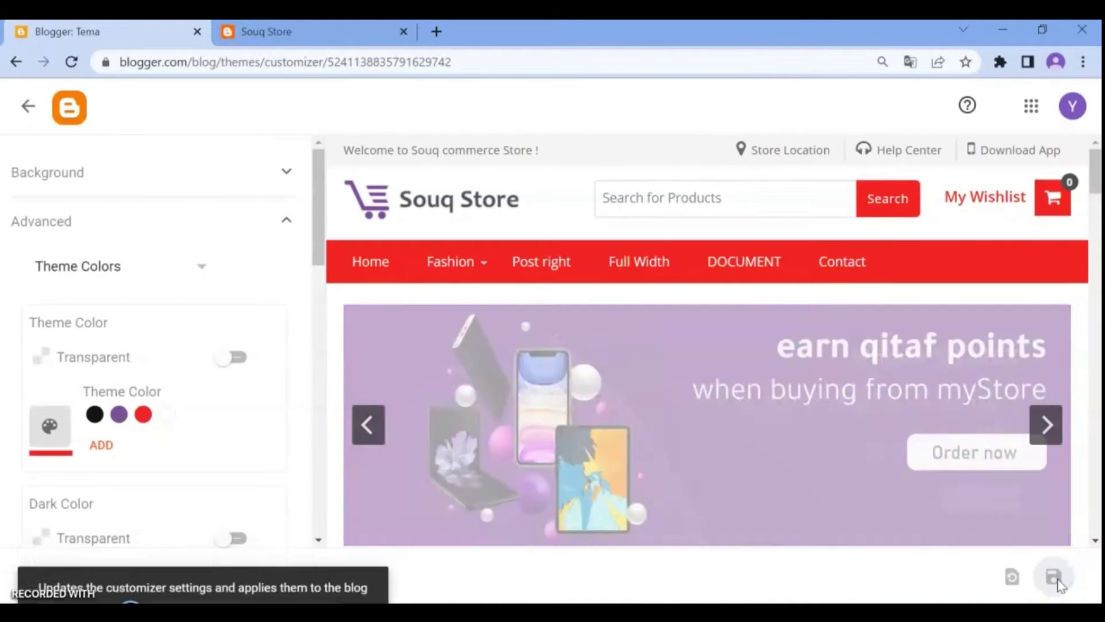
# Reload the live Souq Store blog, then open the Header gadget's settings from Layout
pyautogui.click(616, 259)
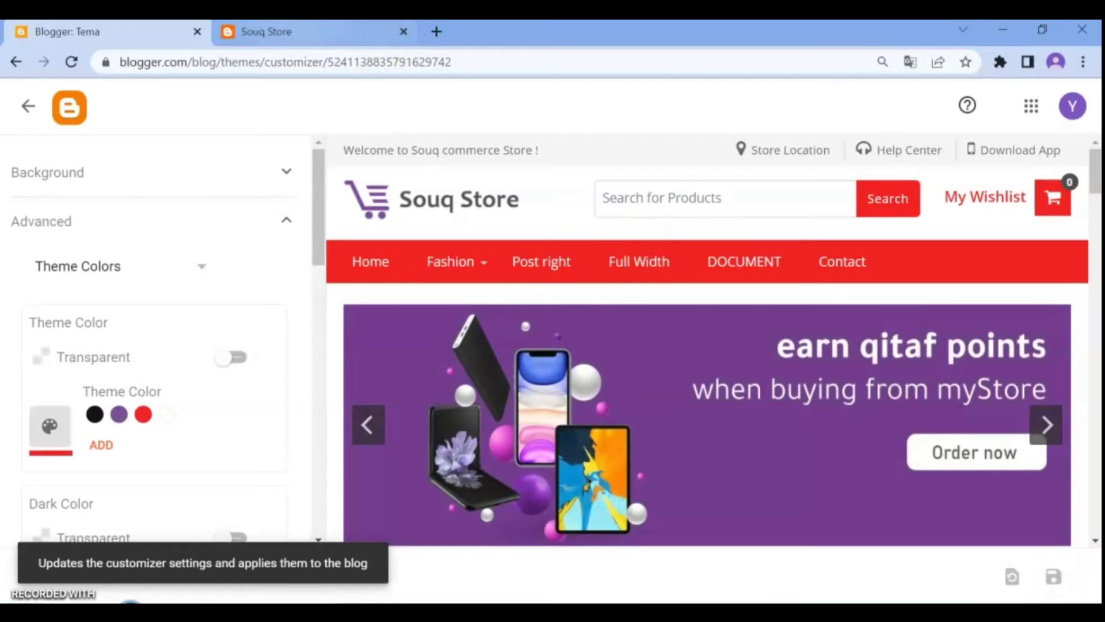
pyautogui.click(266, 32)
pyautogui.click(69, 65)
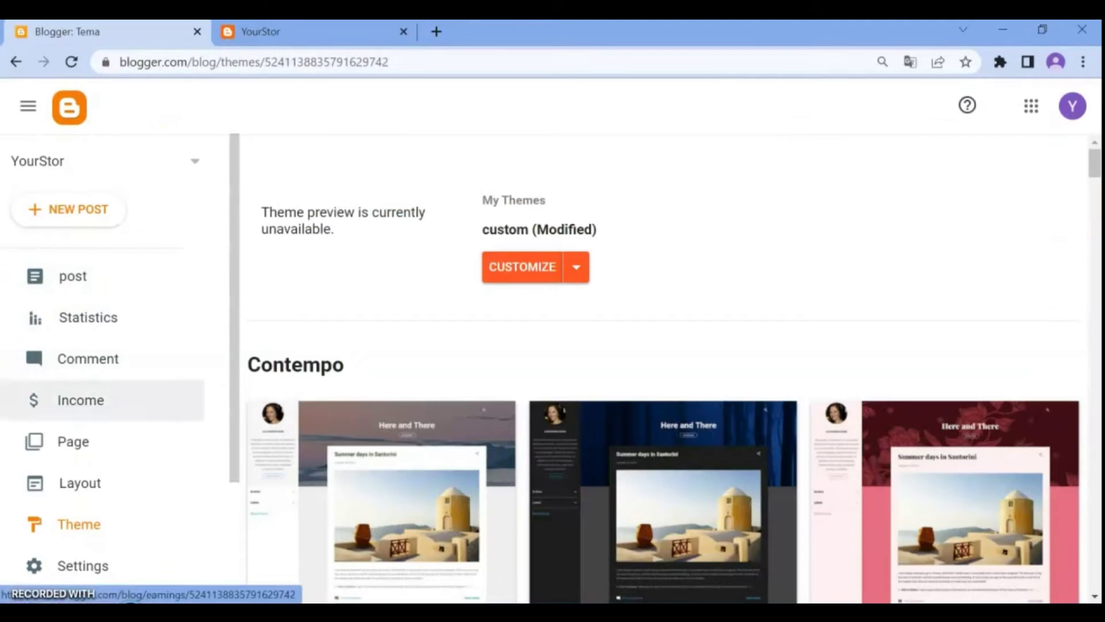
pyautogui.click(116, 482)
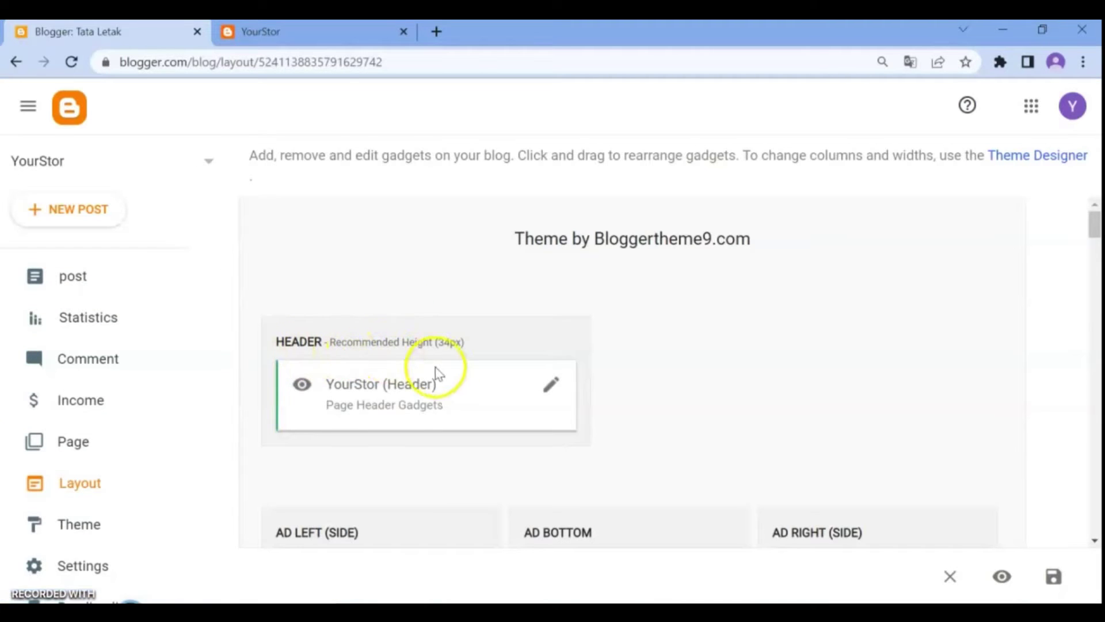
pyautogui.click(548, 386)
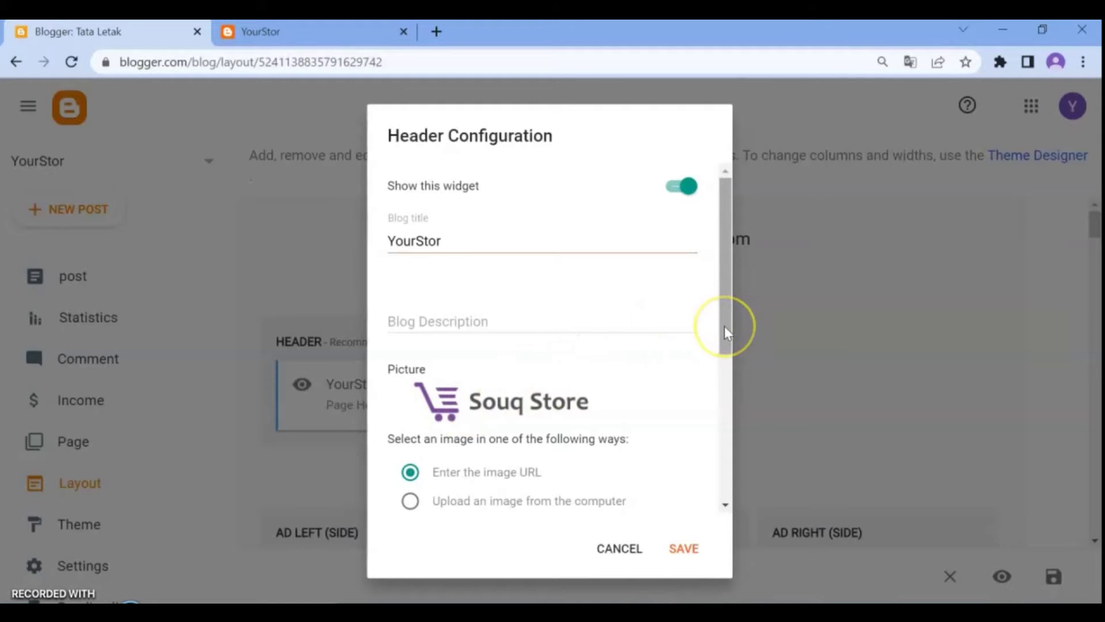
# Switch off 'Show this widget' for the Header gadget, keeping the image URL, and save
pyautogui.moveTo(724, 326); pyautogui.dragTo(711, 420)
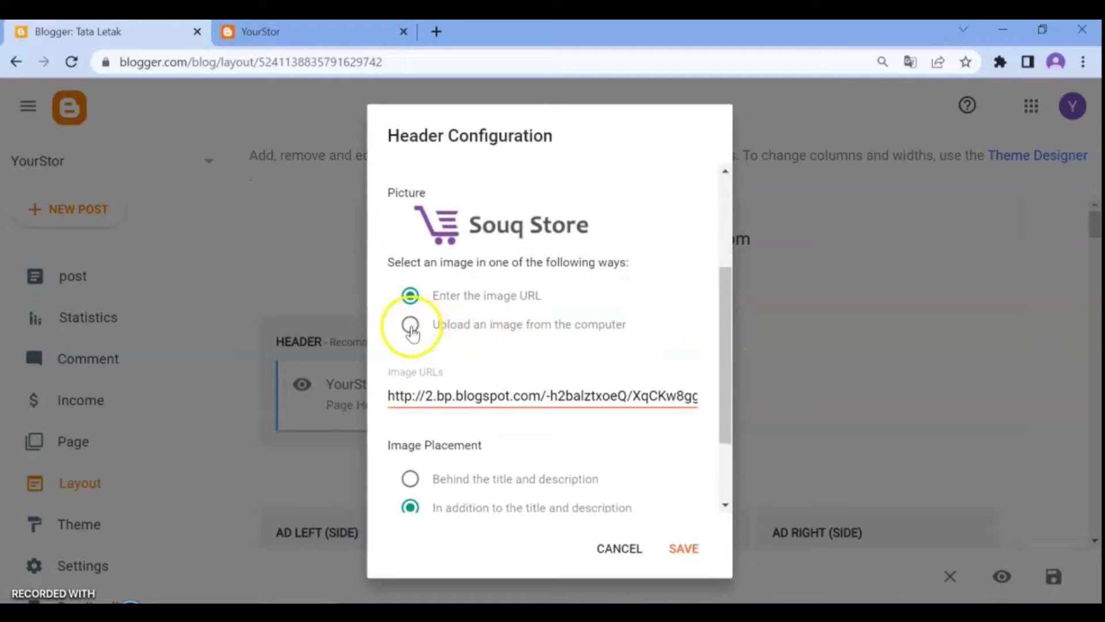
pyautogui.click(411, 326)
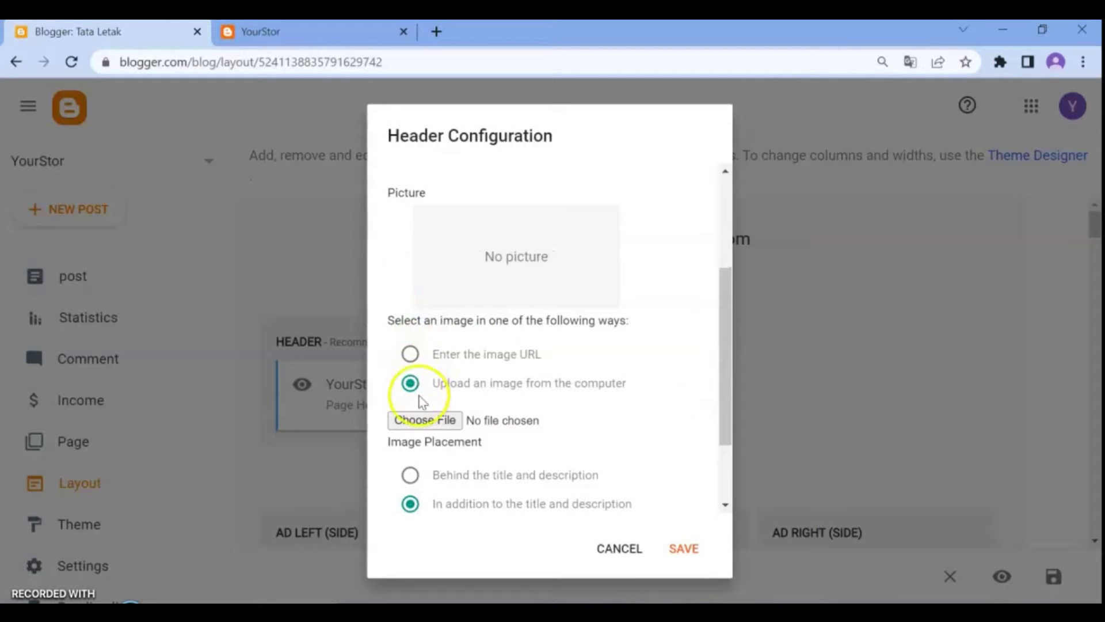
pyautogui.click(410, 354)
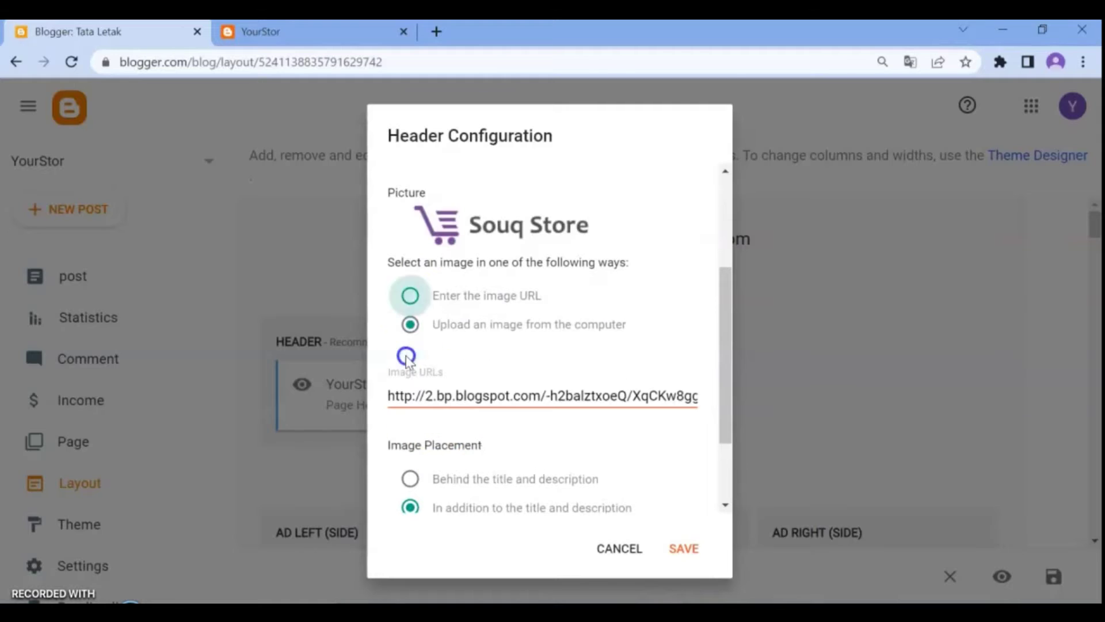
pyautogui.moveTo(725, 368); pyautogui.dragTo(714, 480)
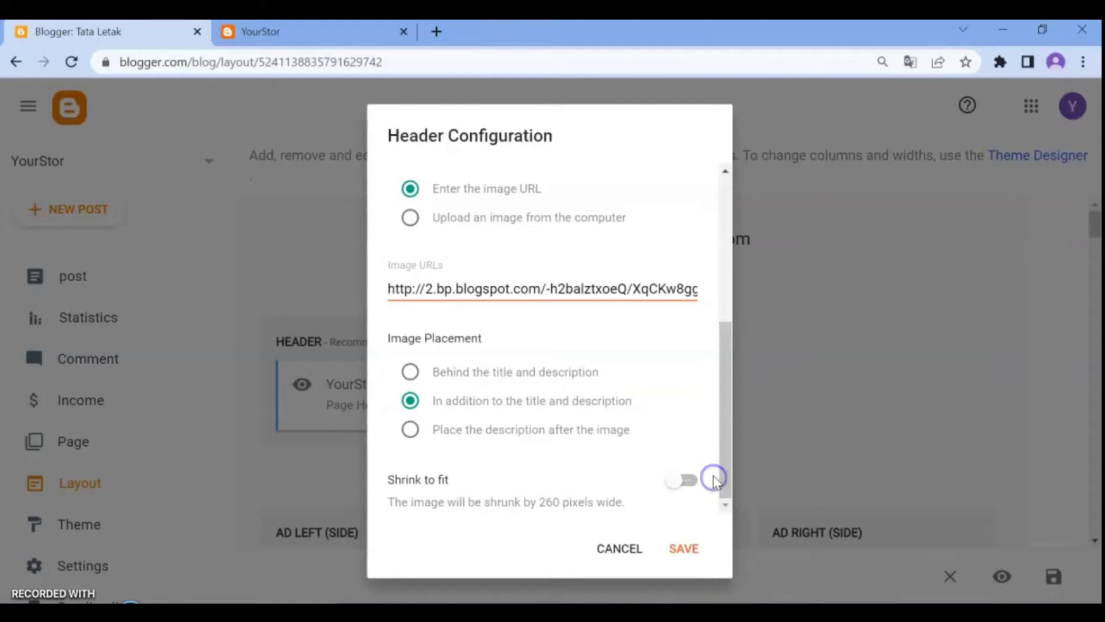
pyautogui.moveTo(729, 462); pyautogui.dragTo(734, 176)
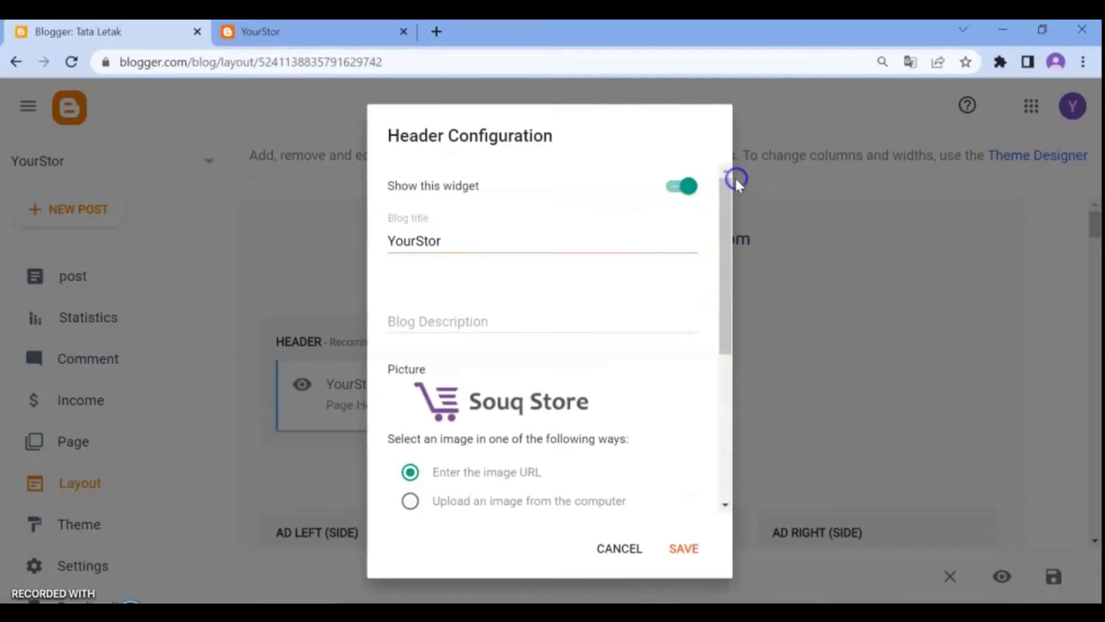
pyautogui.click(683, 188)
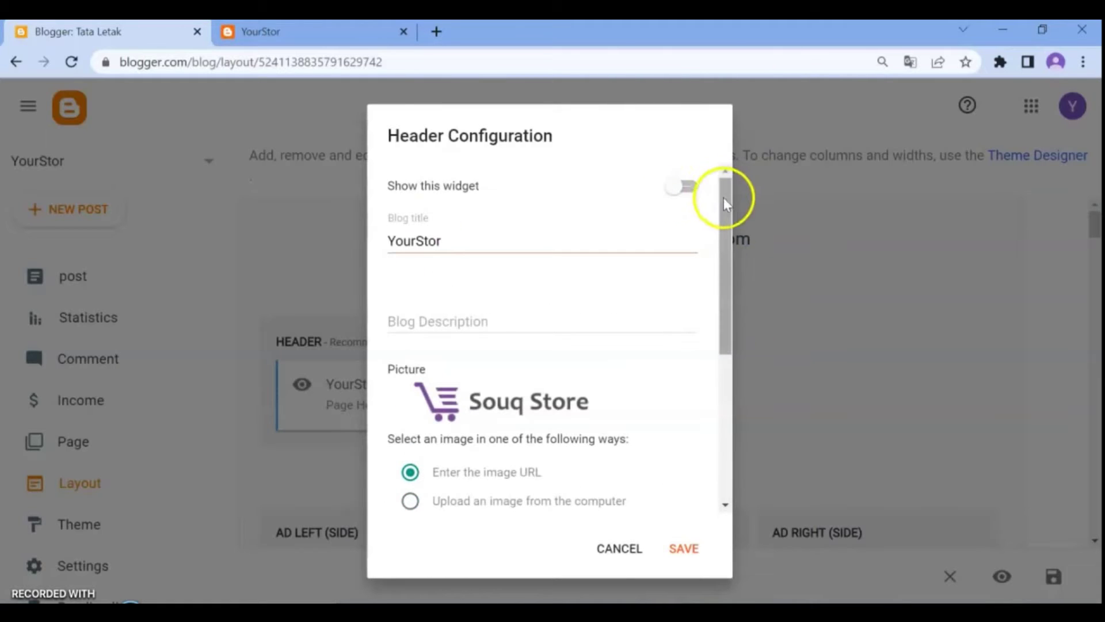
pyautogui.moveTo(727, 201); pyautogui.dragTo(742, 496)
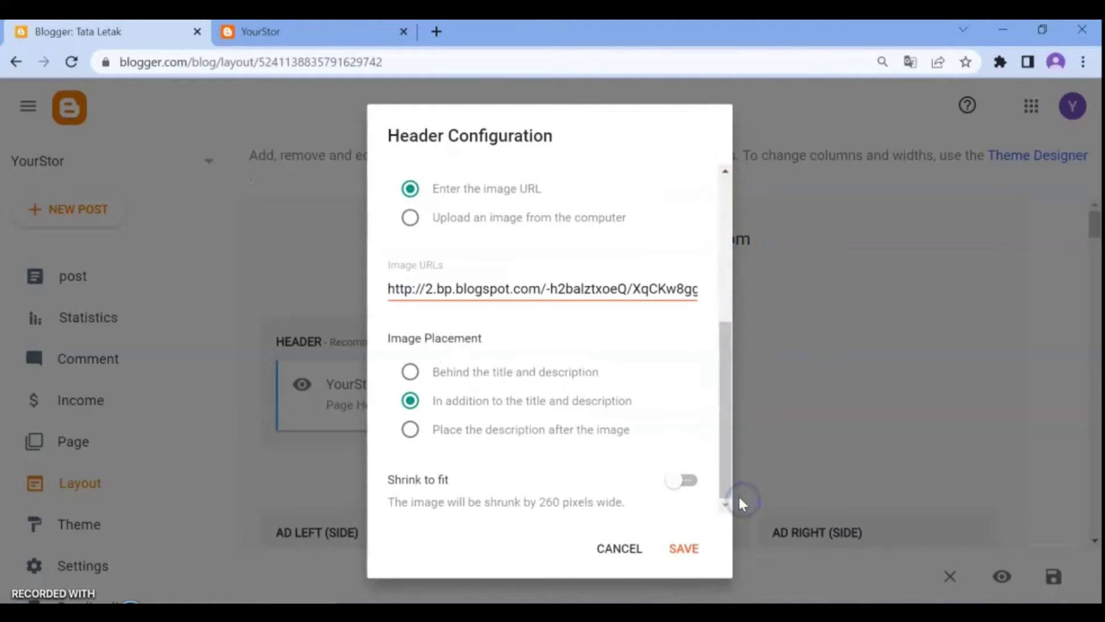
pyautogui.click(678, 550)
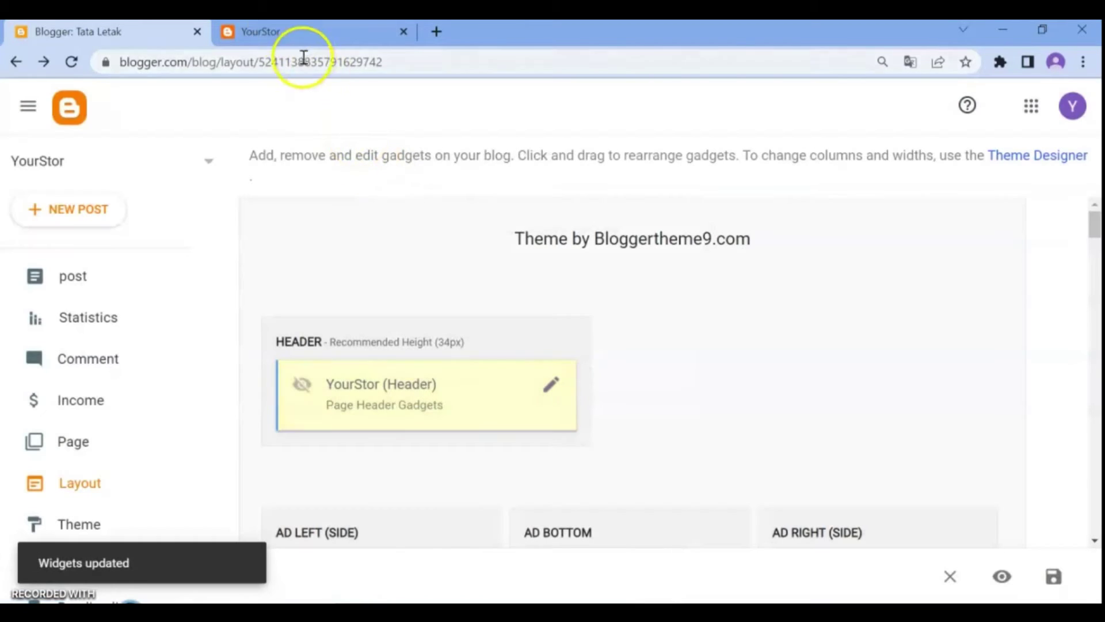
# Reload the live store page to confirm the header logo is gone
pyautogui.click(278, 26)
pyautogui.click(71, 62)
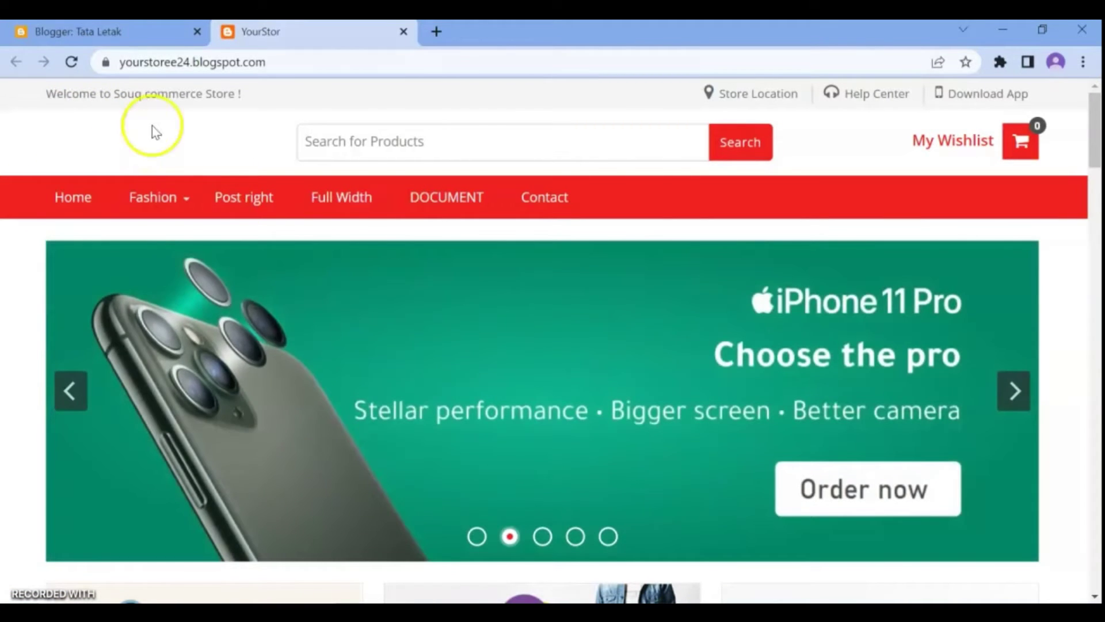
pyautogui.click(151, 31)
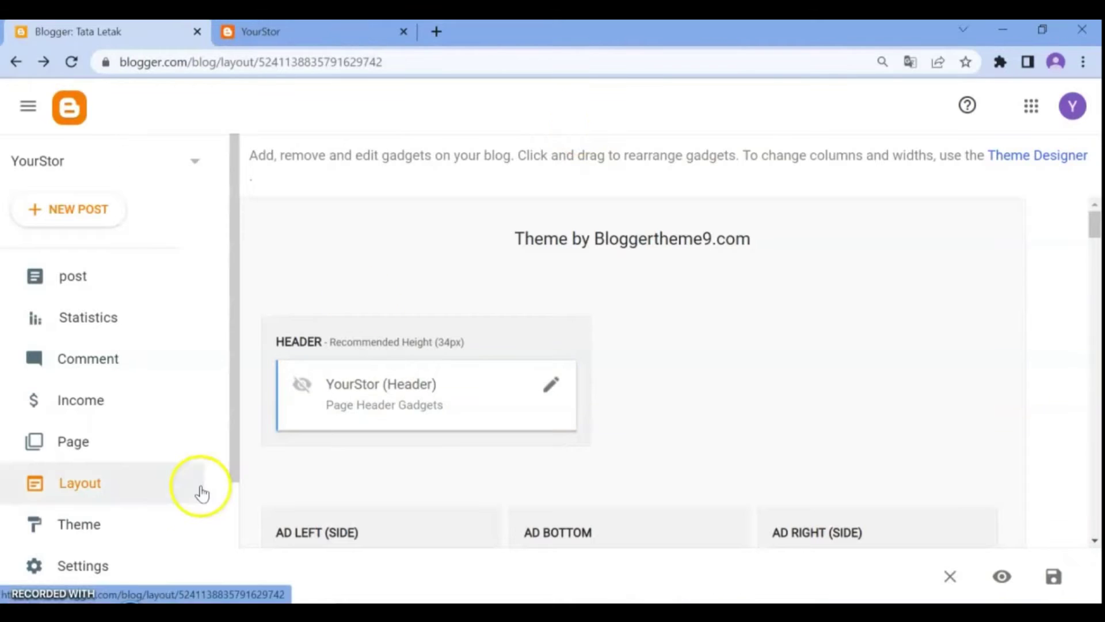
pyautogui.click(79, 524)
# Open the theme's HTML editor through the Customize dropdown's Edit HTML option
pyautogui.click(260, 32)
pyautogui.moveTo(161, 197)
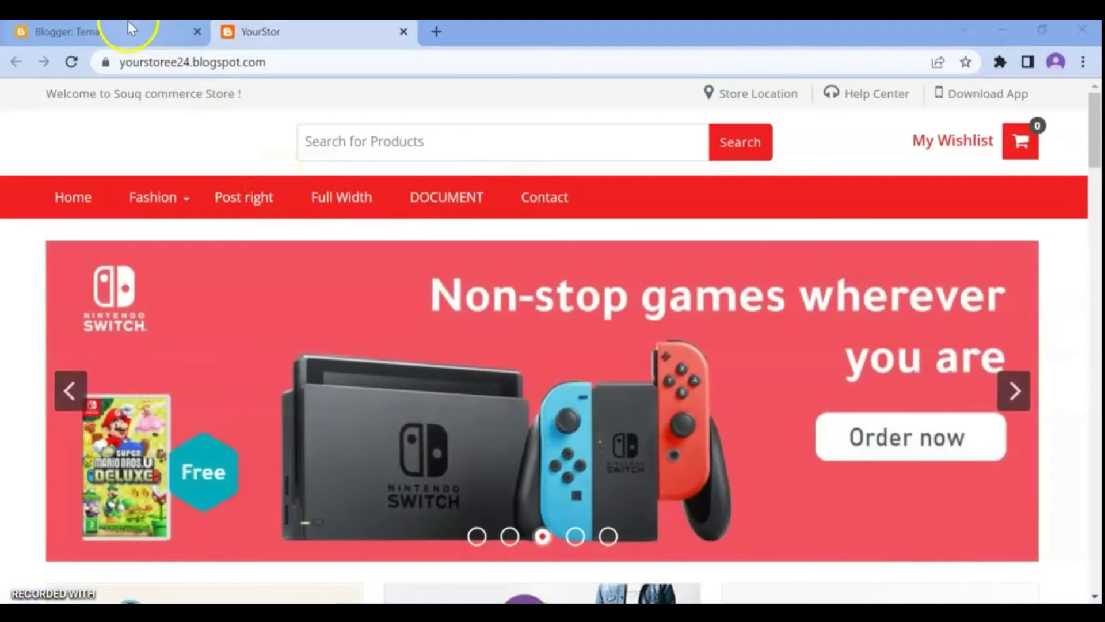
pyautogui.click(128, 23)
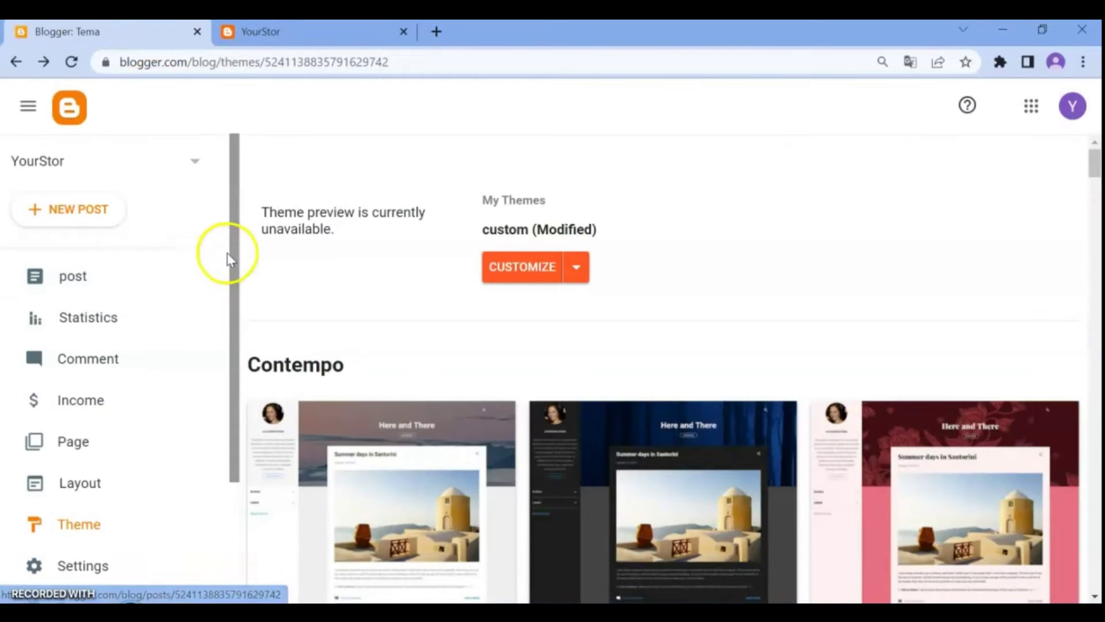
pyautogui.moveTo(237, 254); pyautogui.dragTo(230, 296)
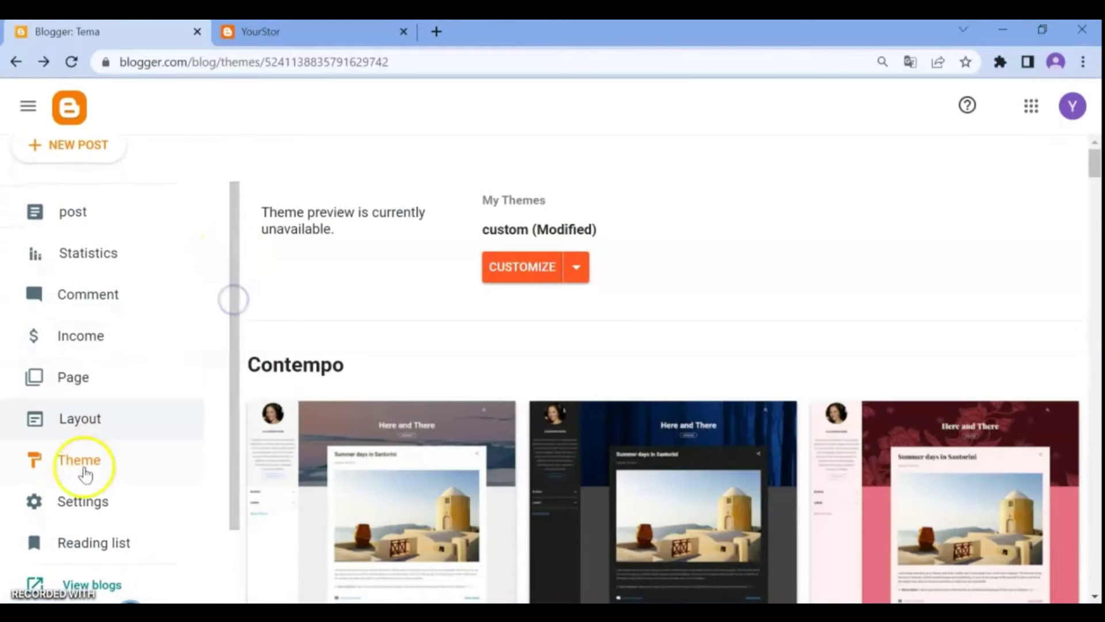
pyautogui.click(578, 269)
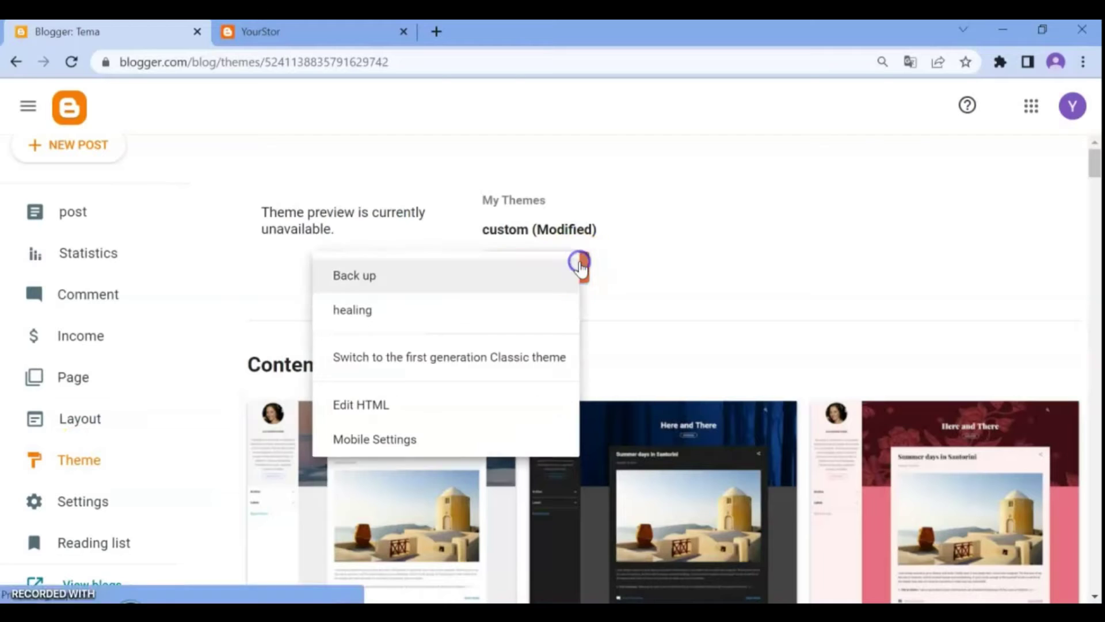
pyautogui.click(363, 405)
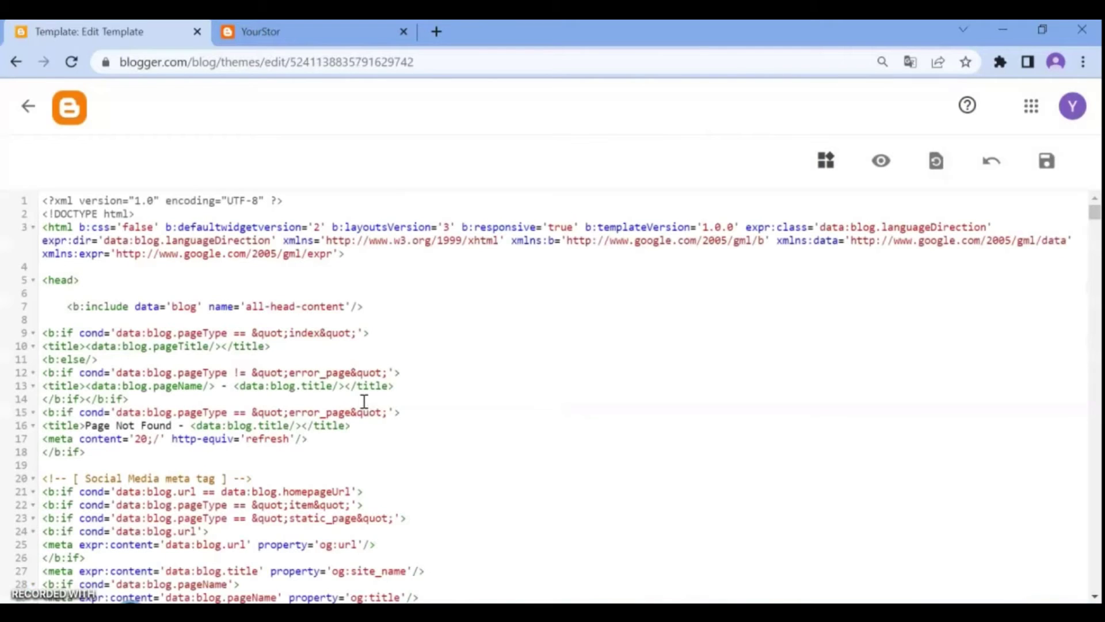
# Edit the Fashion menu link in the megamenu code near line 1504 and save the template
pyautogui.moveTo(1094, 212); pyautogui.dragTo(1093, 369)
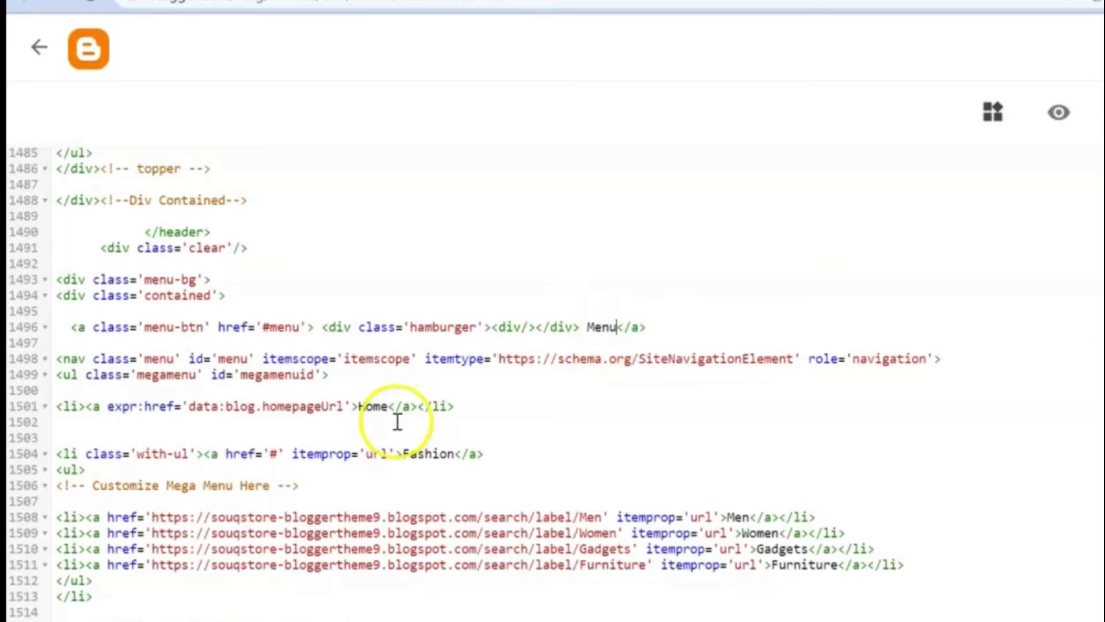
pyautogui.click(459, 453)
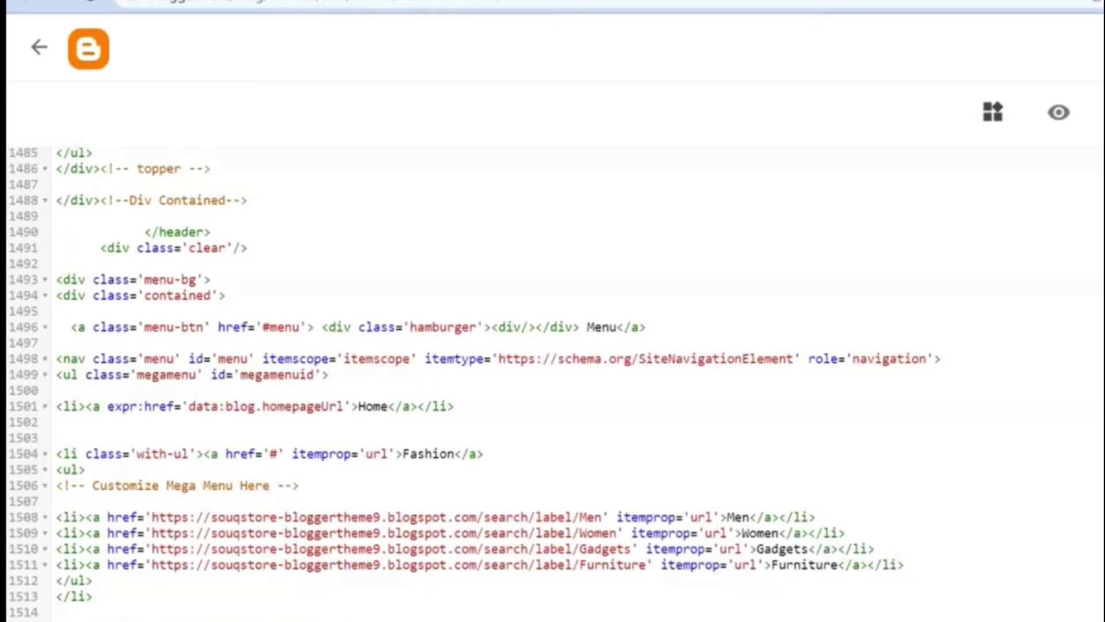
pyautogui.scroll(-1, 553, 380)
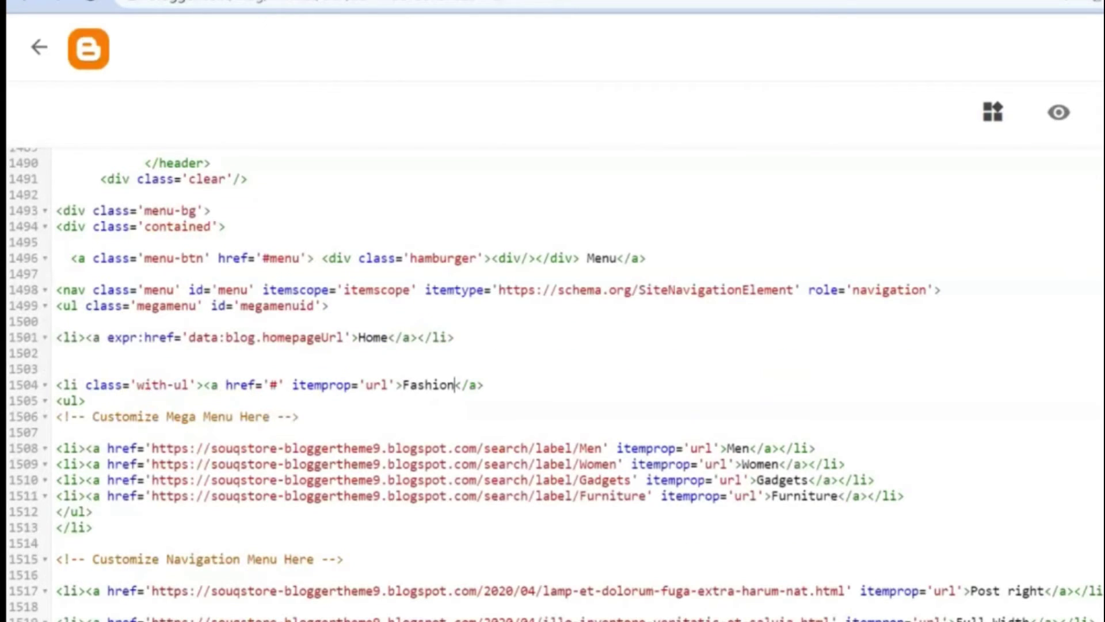
pyautogui.scroll(-5, 552, 380)
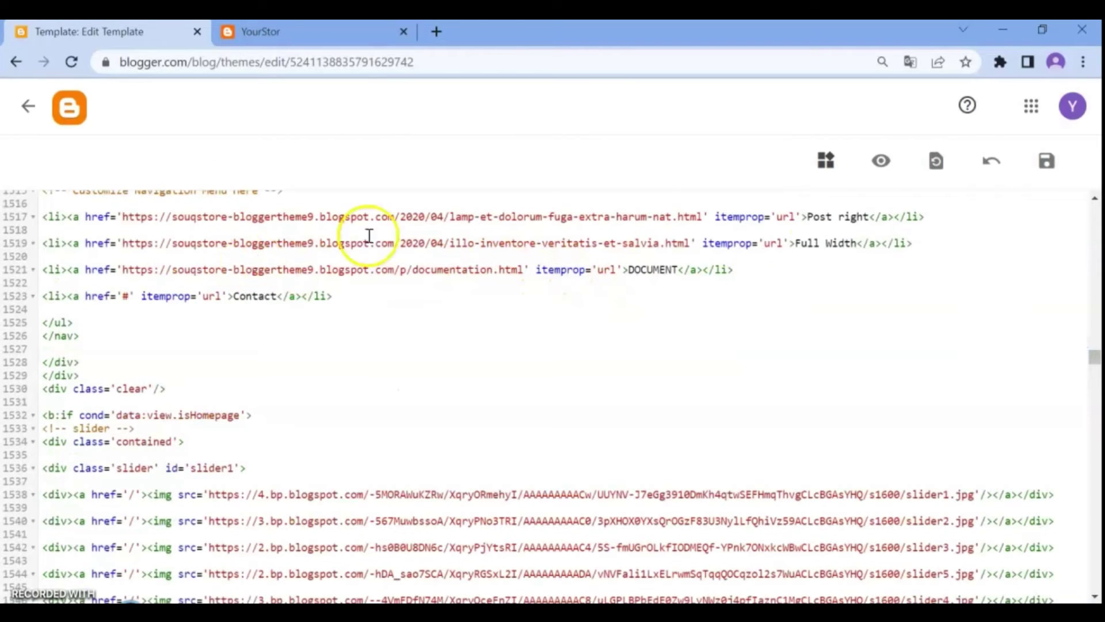
pyautogui.click(1049, 162)
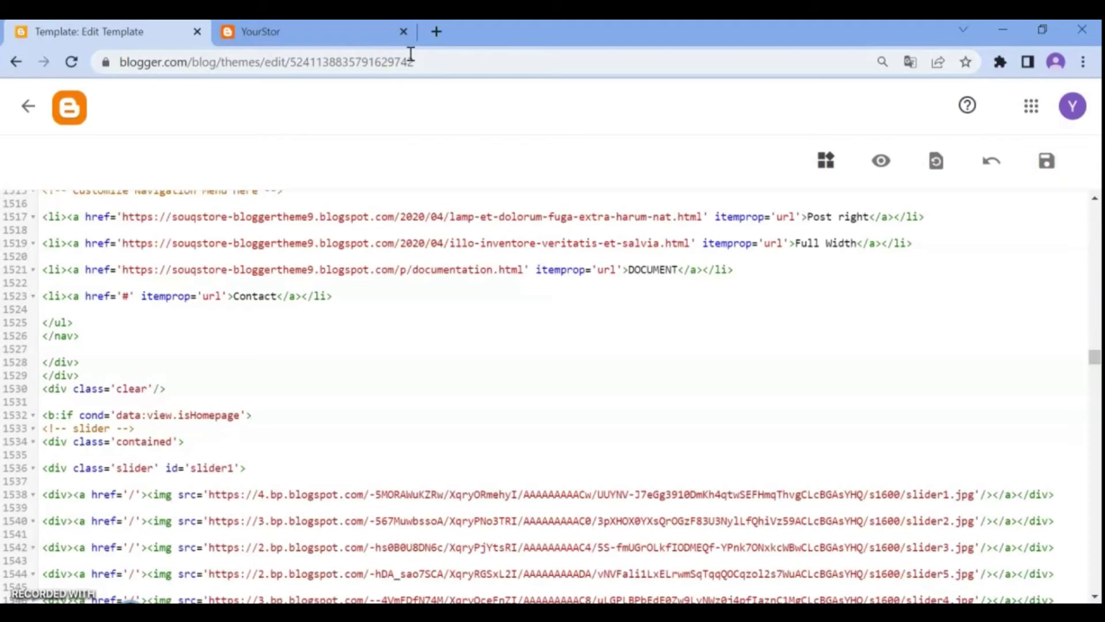
# Check the live store footer, then leave the HTML editor for the Theme page
pyautogui.click(369, 32)
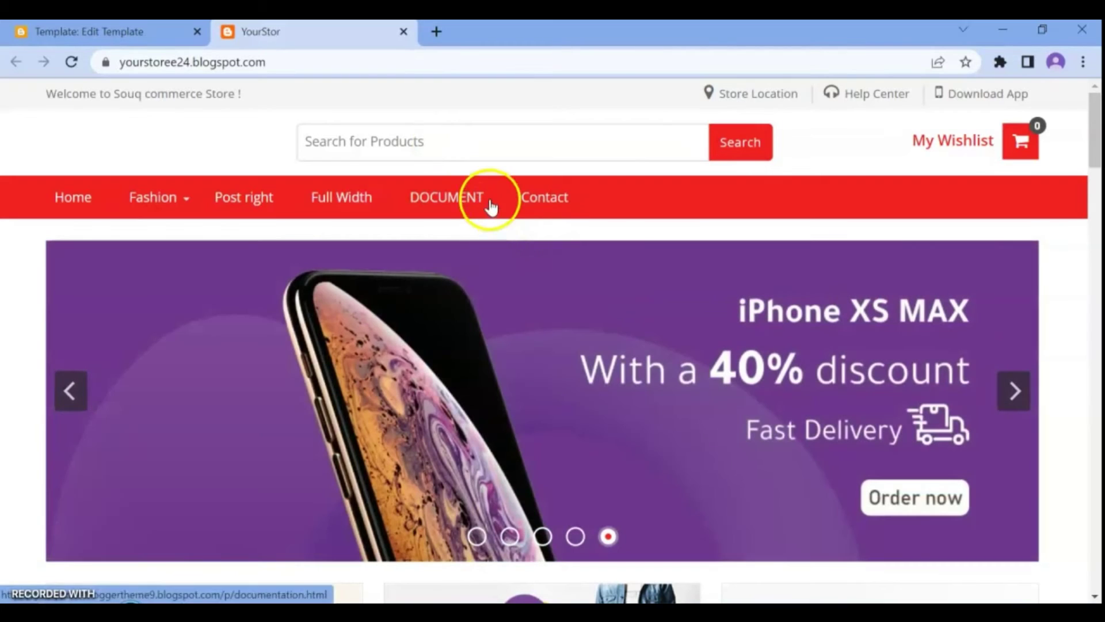
pyautogui.moveTo(1092, 143); pyautogui.dragTo(1095, 600)
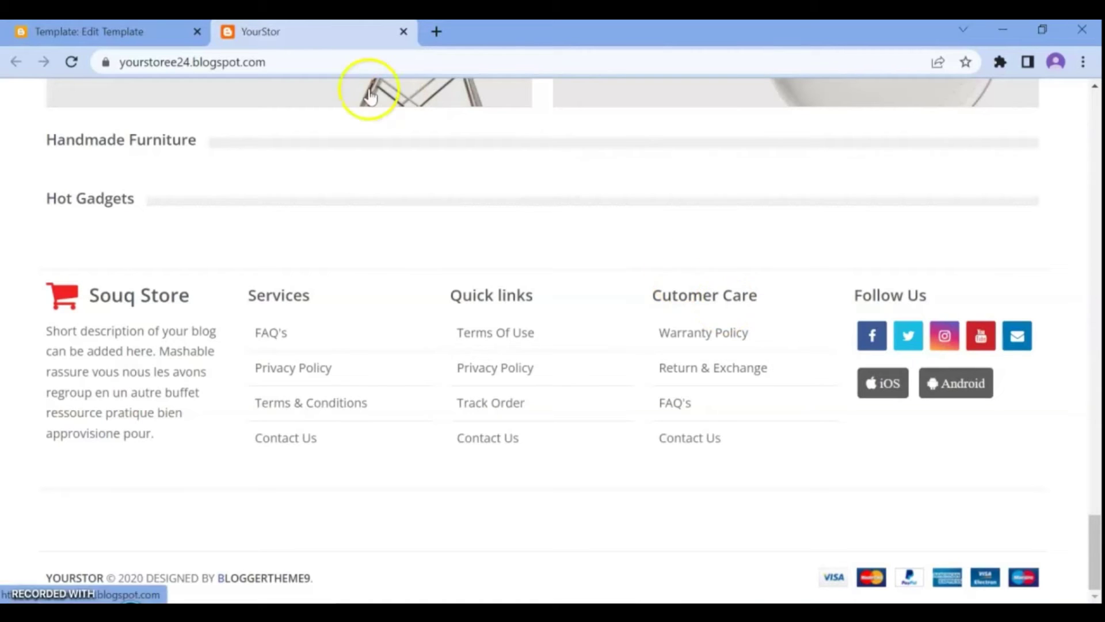
pyautogui.click(121, 30)
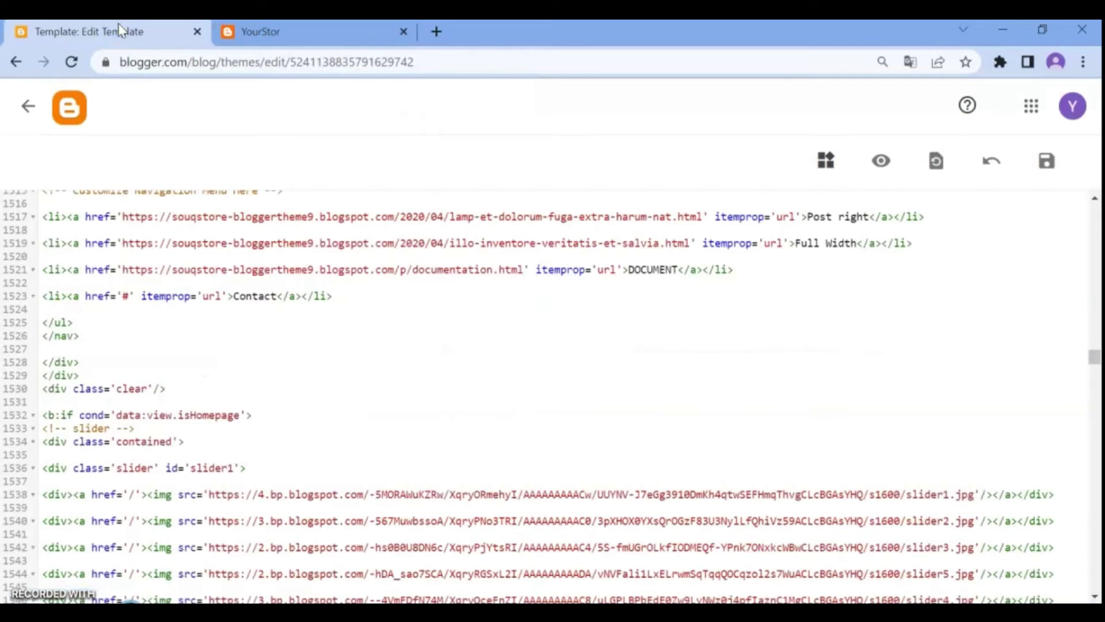
pyautogui.click(27, 105)
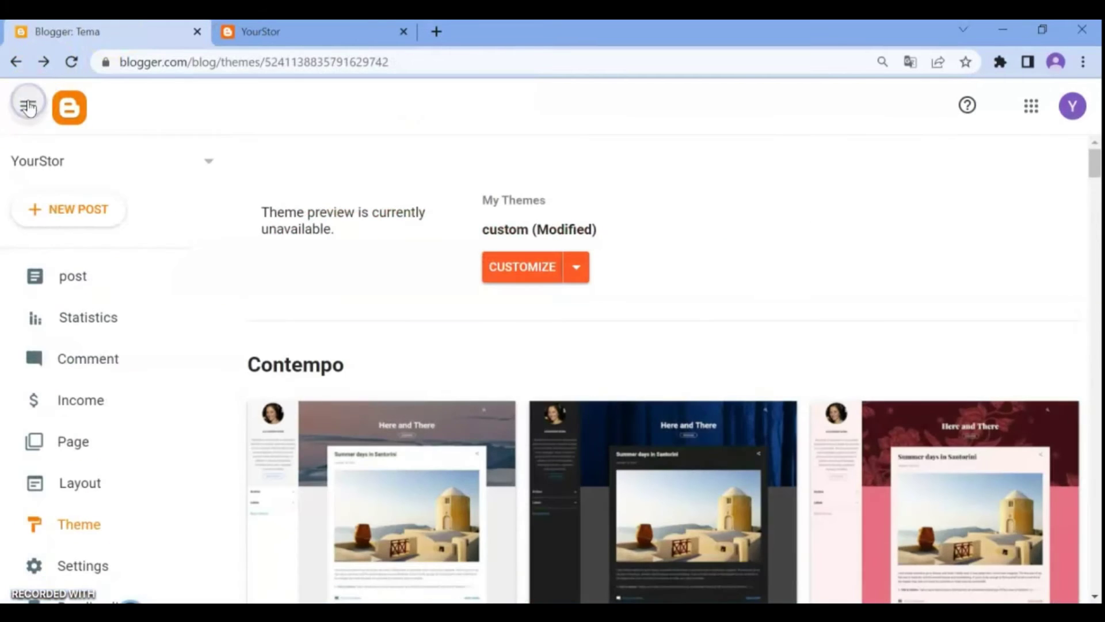
pyautogui.click(241, 228)
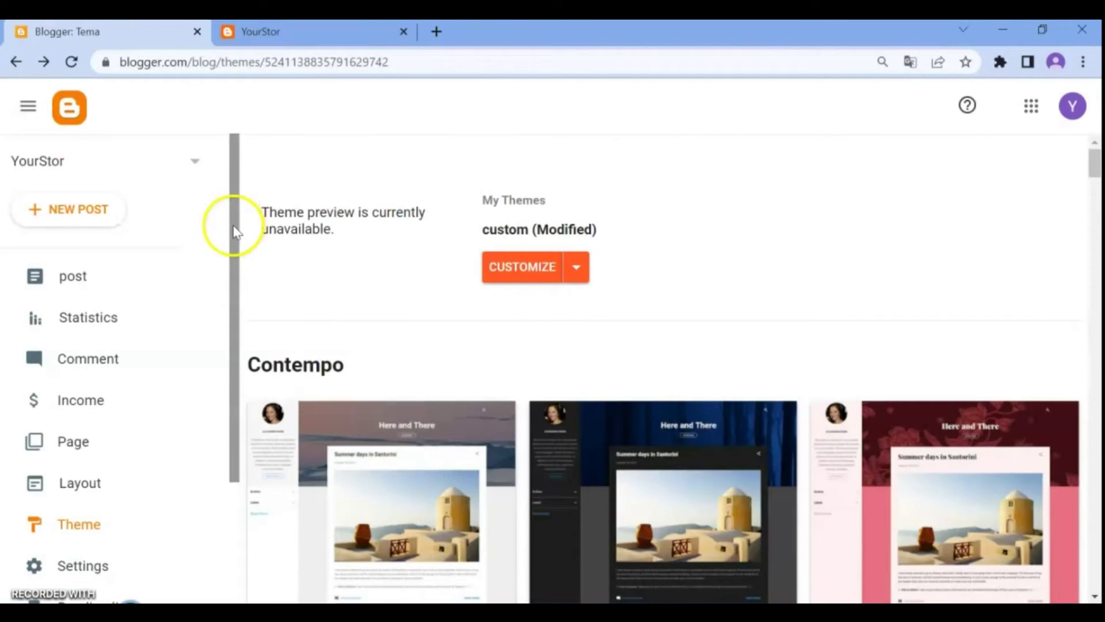
pyautogui.moveTo(232, 224); pyautogui.dragTo(234, 253)
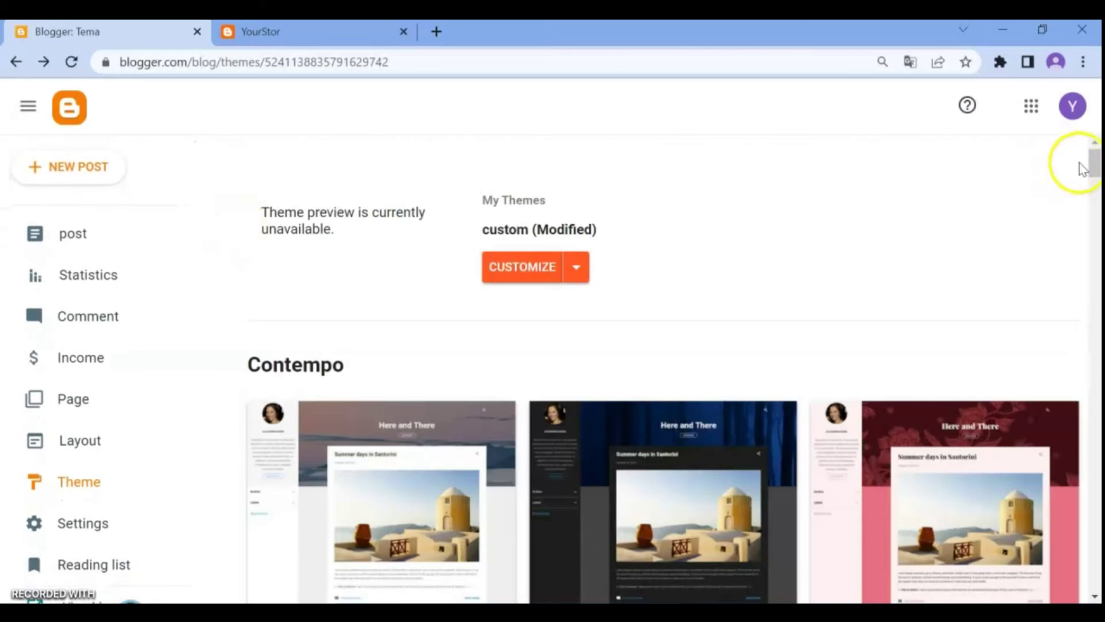
pyautogui.moveTo(1080, 168); pyautogui.dragTo(1094, 227)
# Scroll the Layout page to the footer gadgets Souk Store, Services and Quick links
pyautogui.click(74, 441)
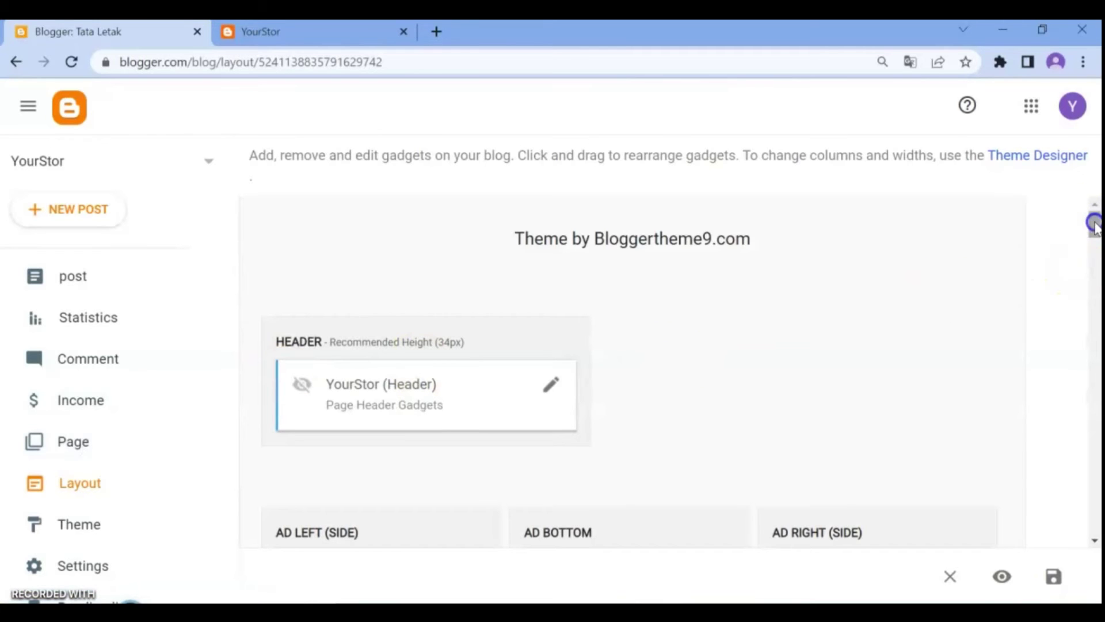
pyautogui.moveTo(1094, 226)
pyautogui.mouseDown()
pyautogui.moveTo(1096, 525)
pyautogui.moveTo(1096, 451)
pyautogui.moveTo(1096, 466)
pyautogui.mouseUp()
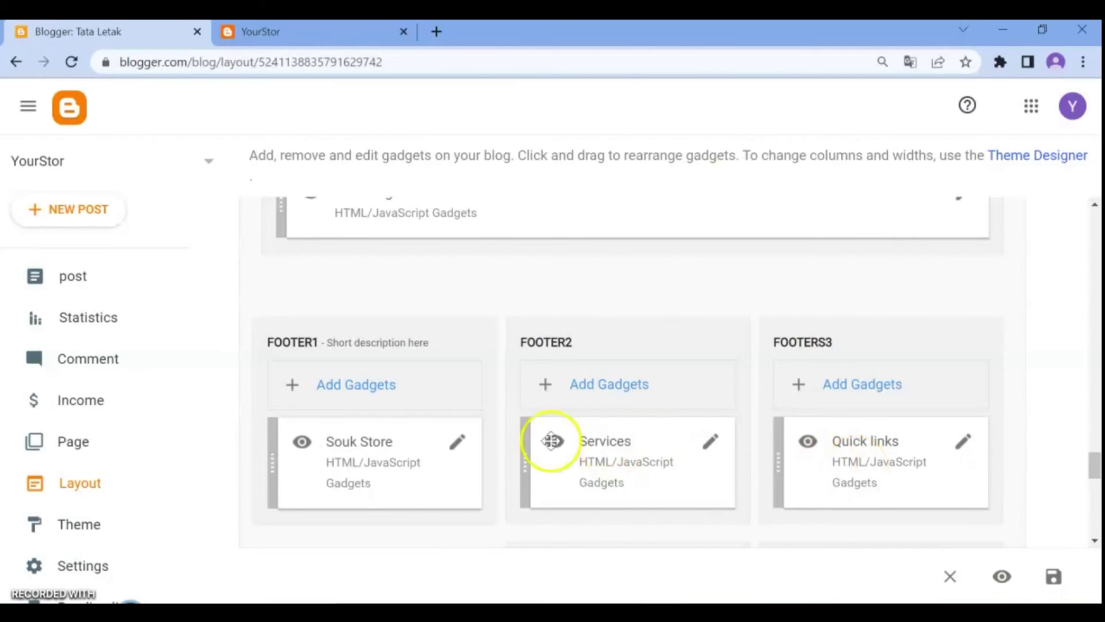
pyautogui.click(335, 33)
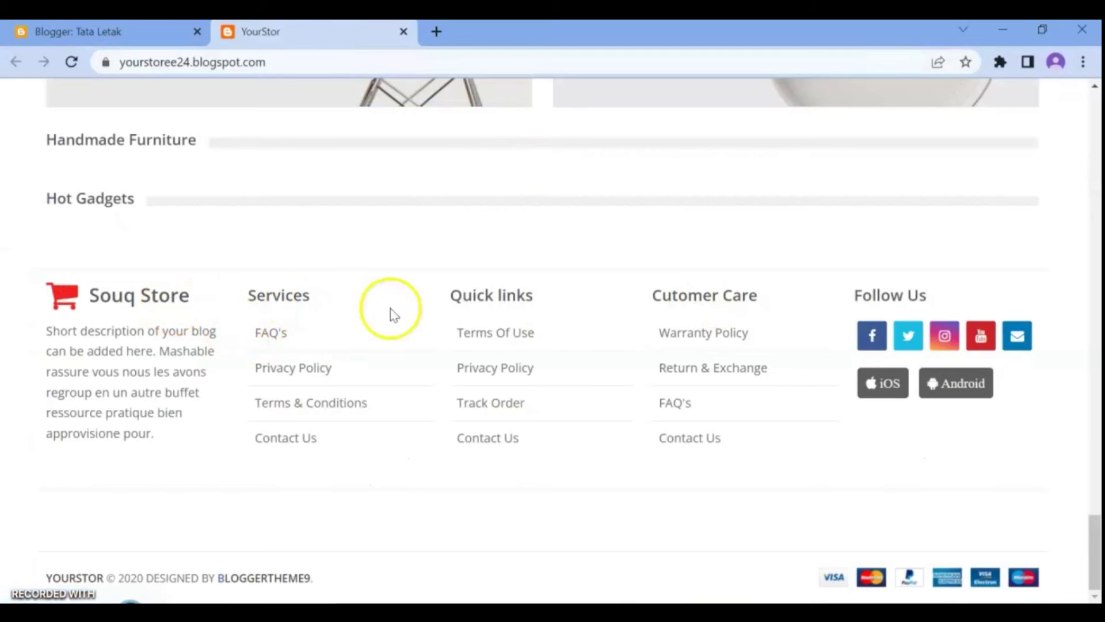
pyautogui.click(95, 28)
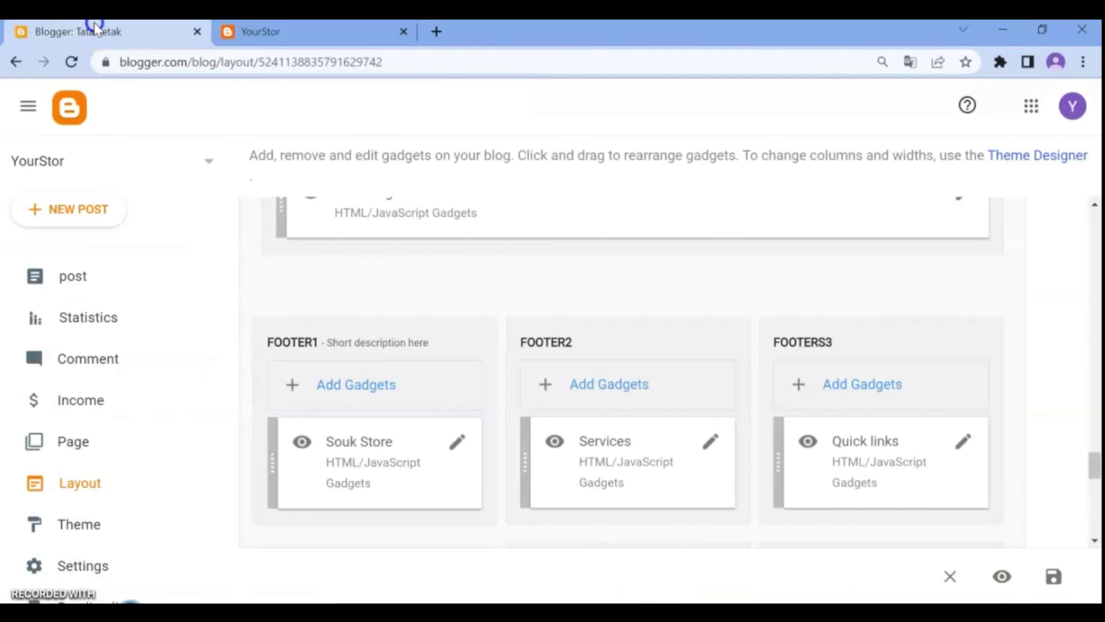
pyautogui.click(962, 444)
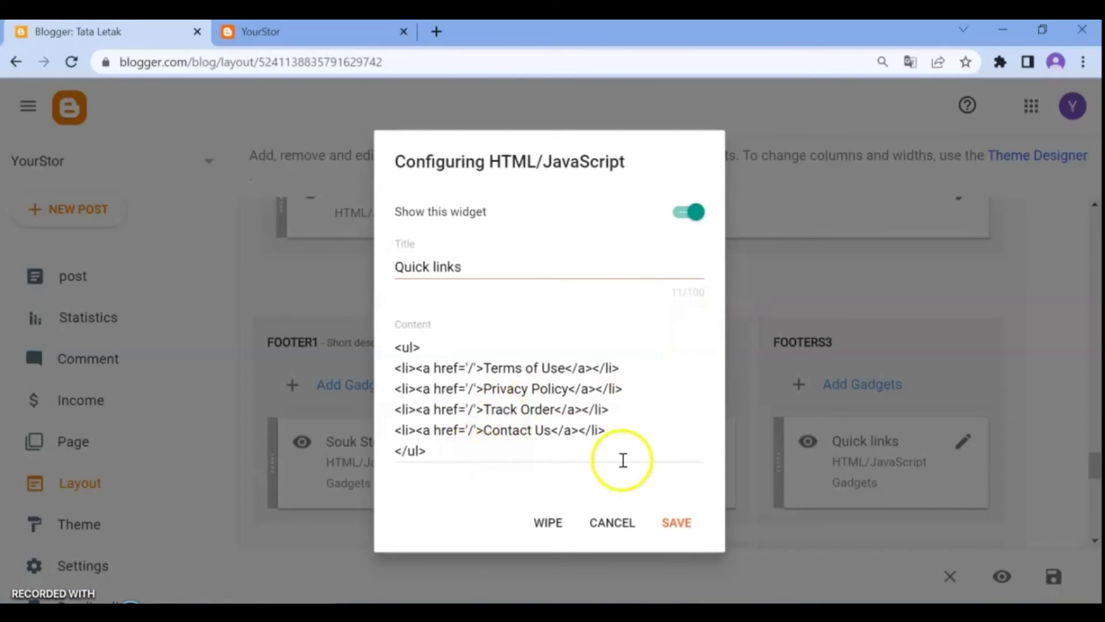
pyautogui.click(603, 525)
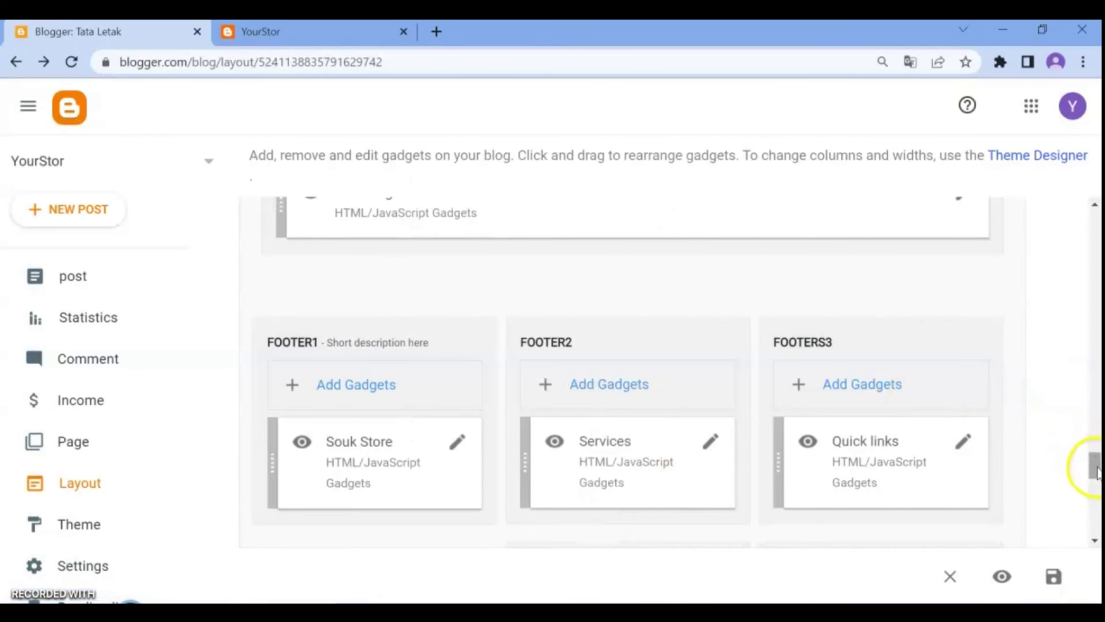
pyautogui.moveTo(1096, 469); pyautogui.dragTo(1095, 488)
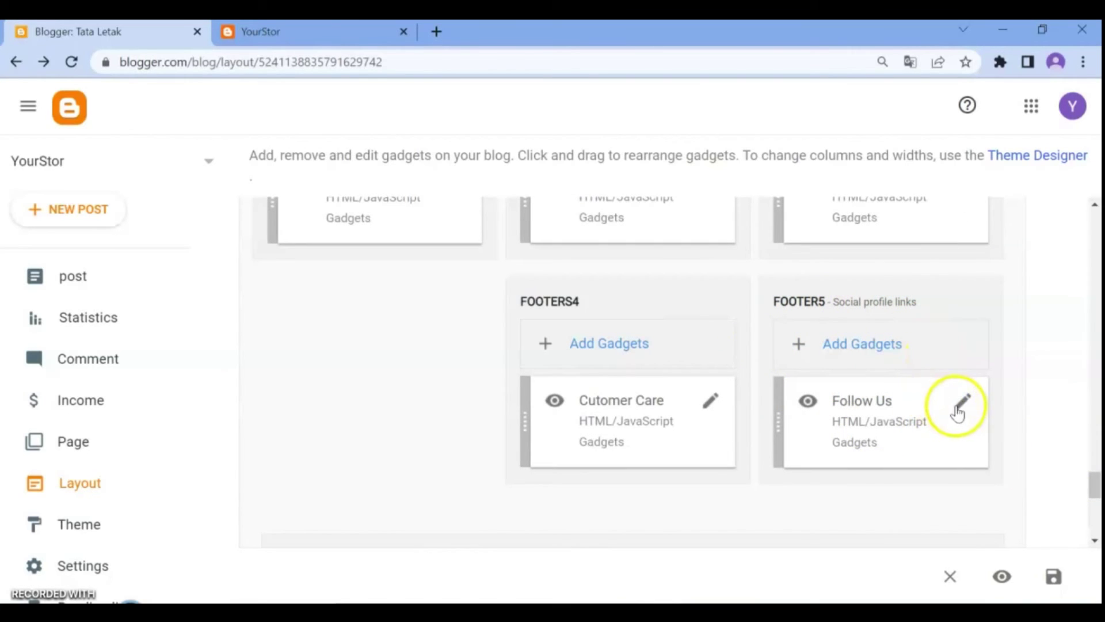
pyautogui.click(866, 345)
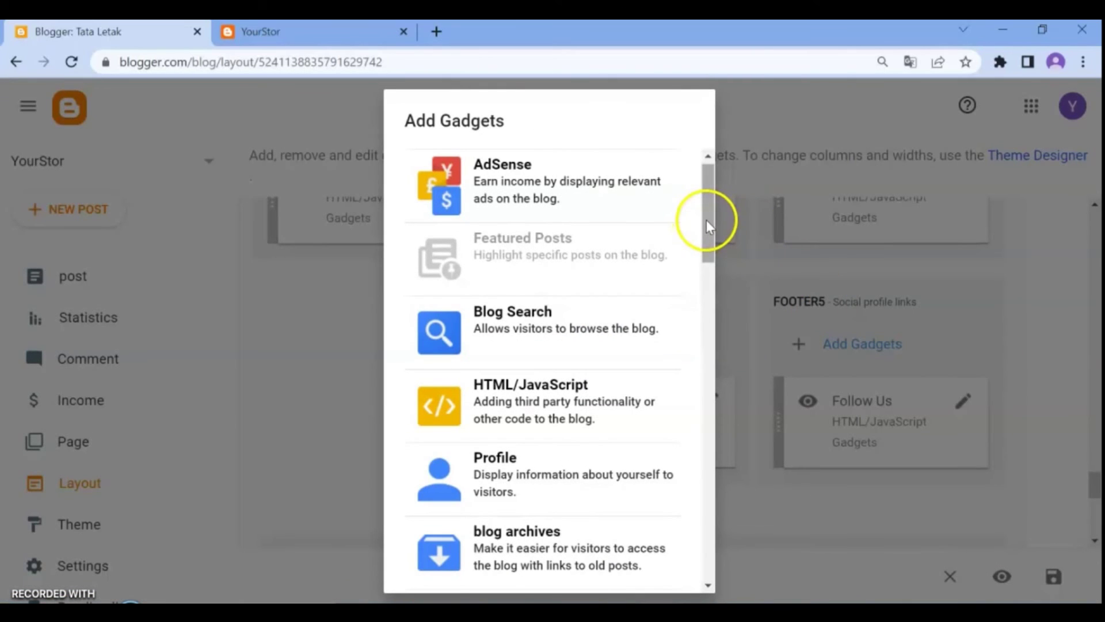
pyautogui.moveTo(706, 220); pyautogui.dragTo(657, 159)
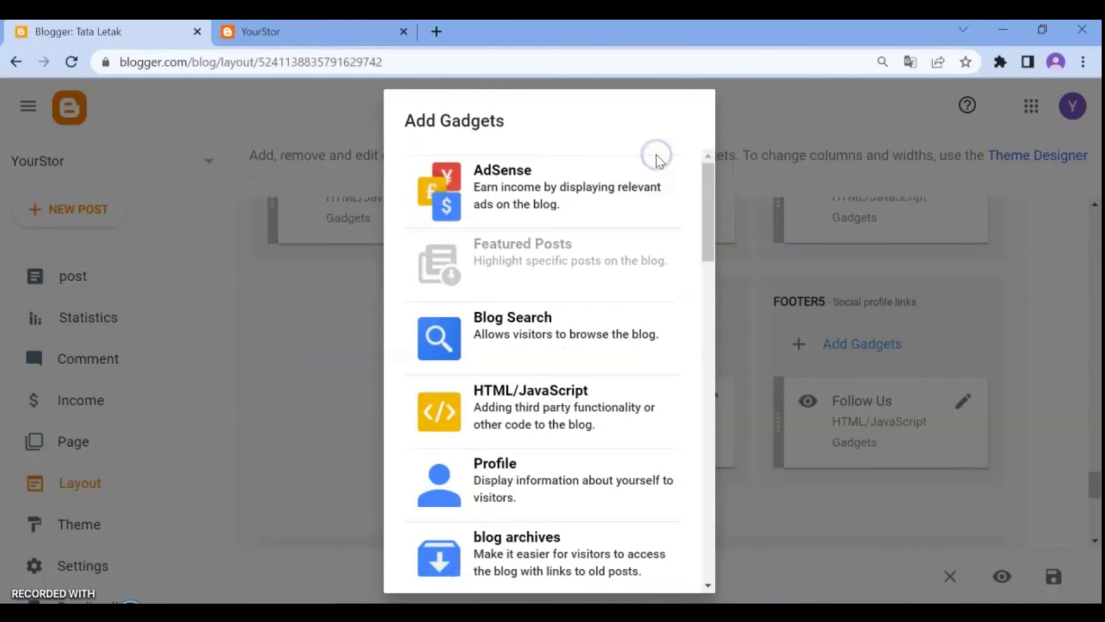
pyautogui.click(257, 320)
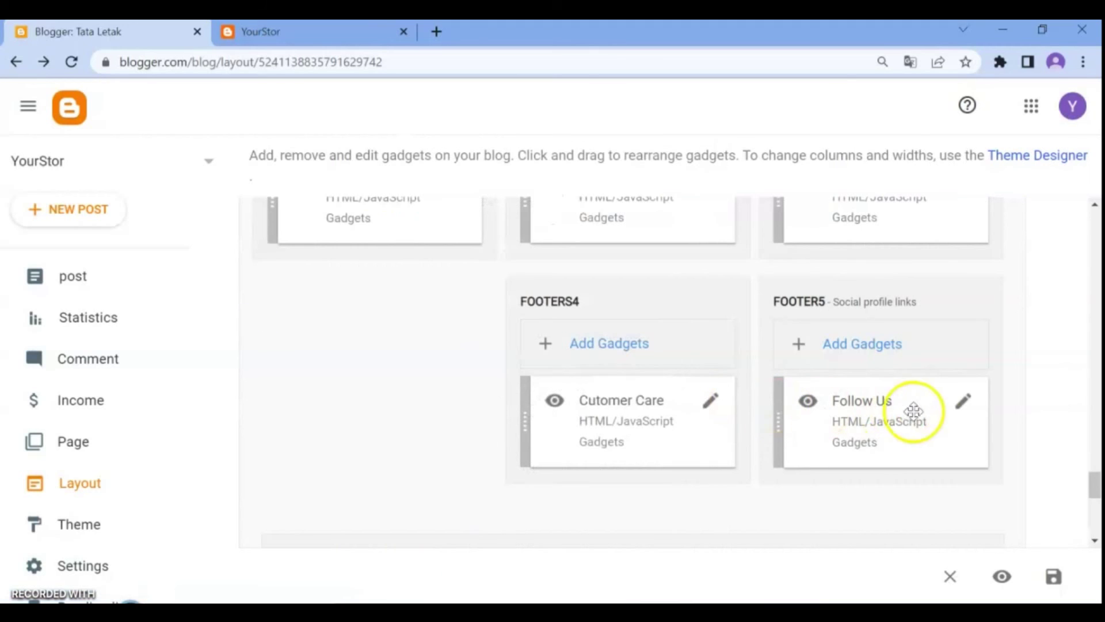